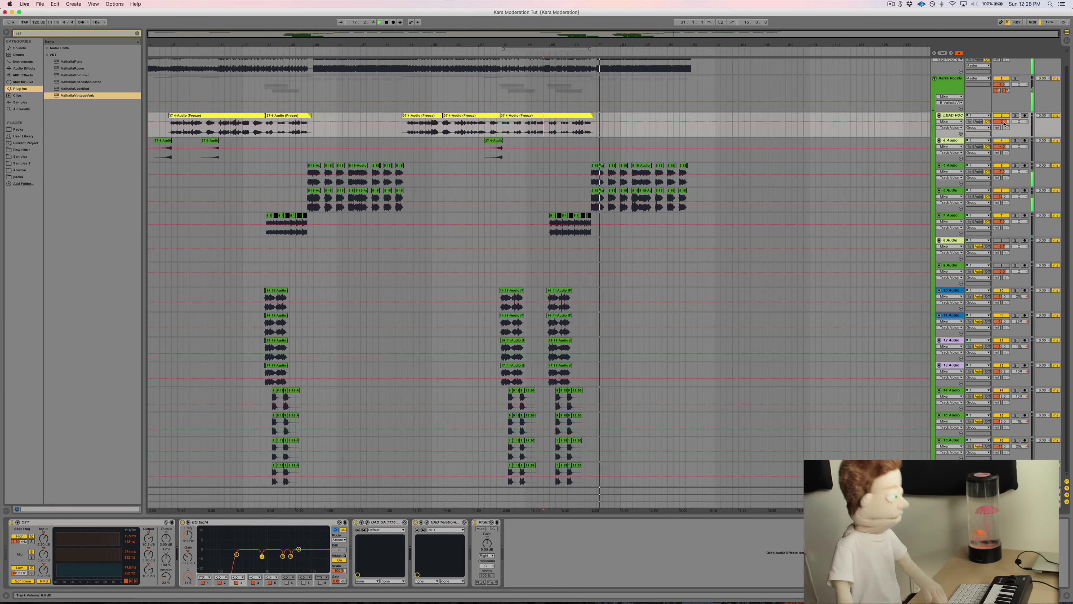
# Step: Solo the LEAD VOC track and audition its last clip with the existing effects chain
pyautogui.click(579, 116)
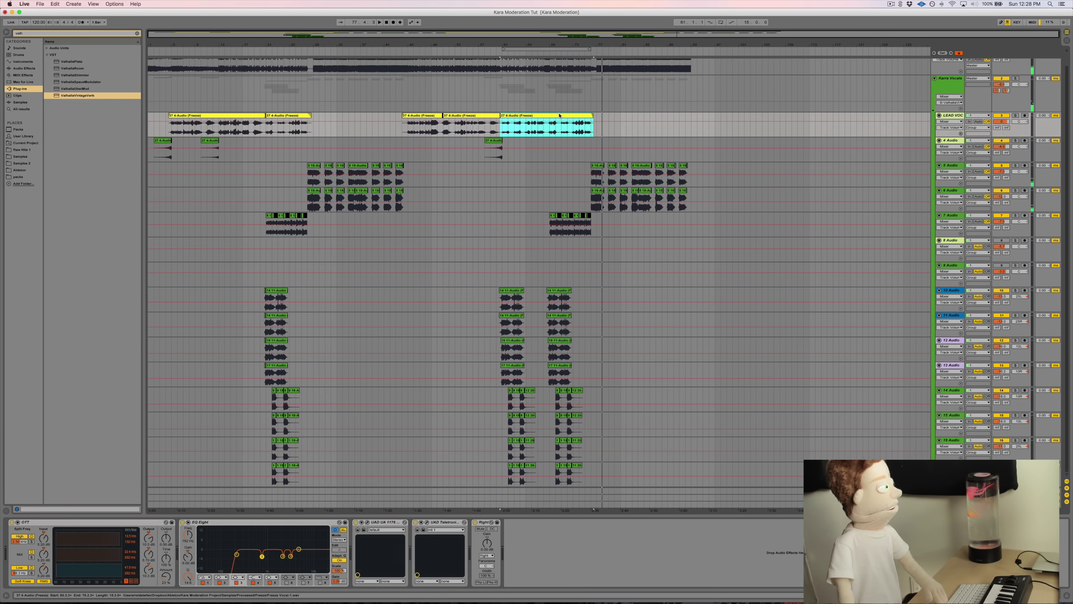
pyautogui.click(1016, 115)
pyautogui.press('space')
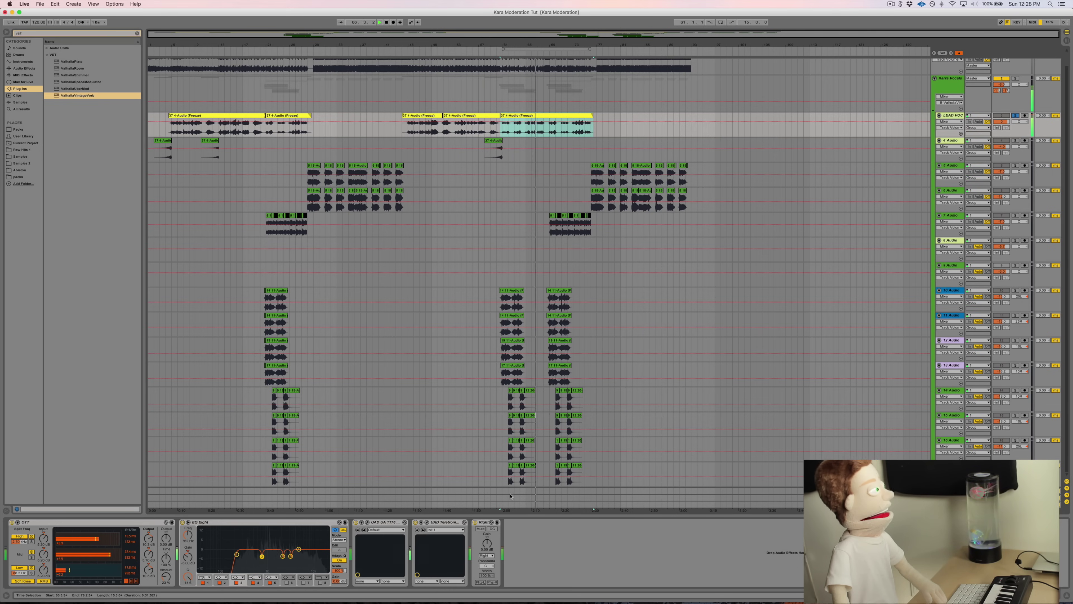
pyautogui.press('space')
# Step: Delete all effects from the LEAD VOC track and the return track holding the delay, and audition the dry vocal
pyautogui.click(105, 525)
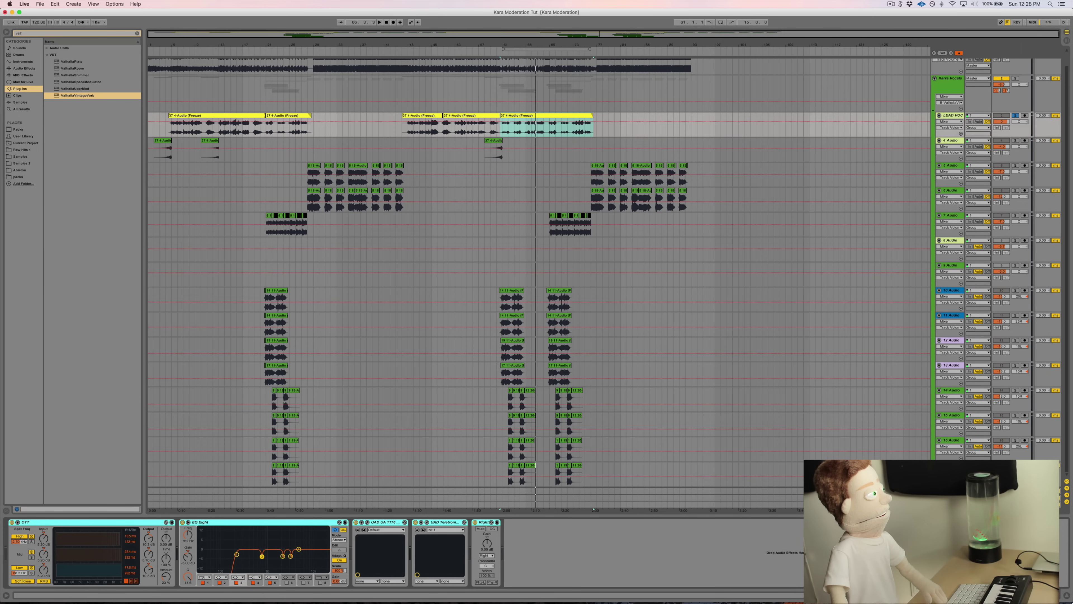
pyautogui.press('Delete')
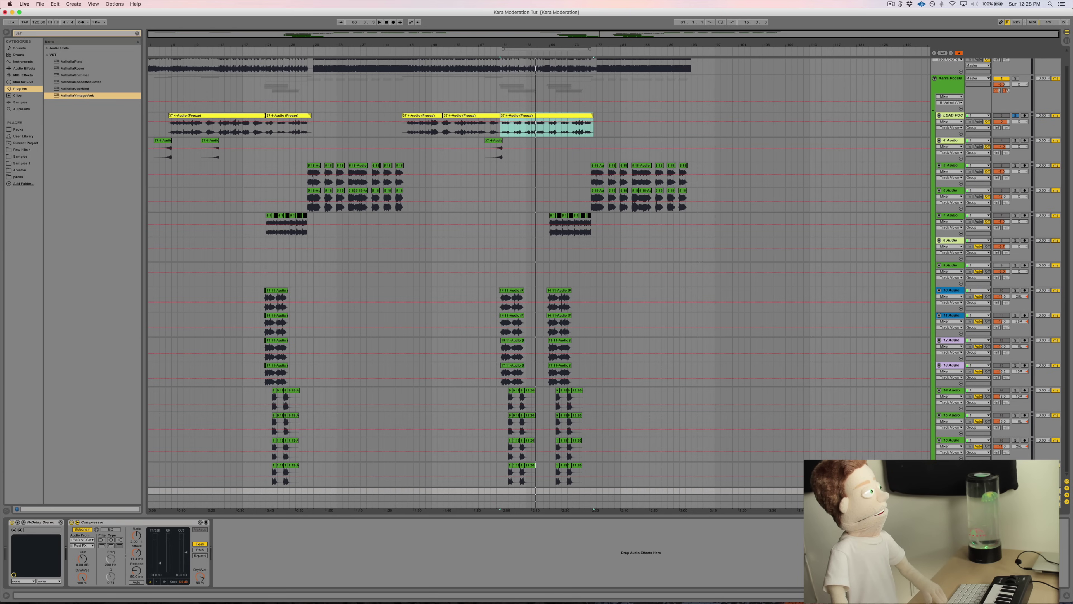
pyautogui.press('Delete')
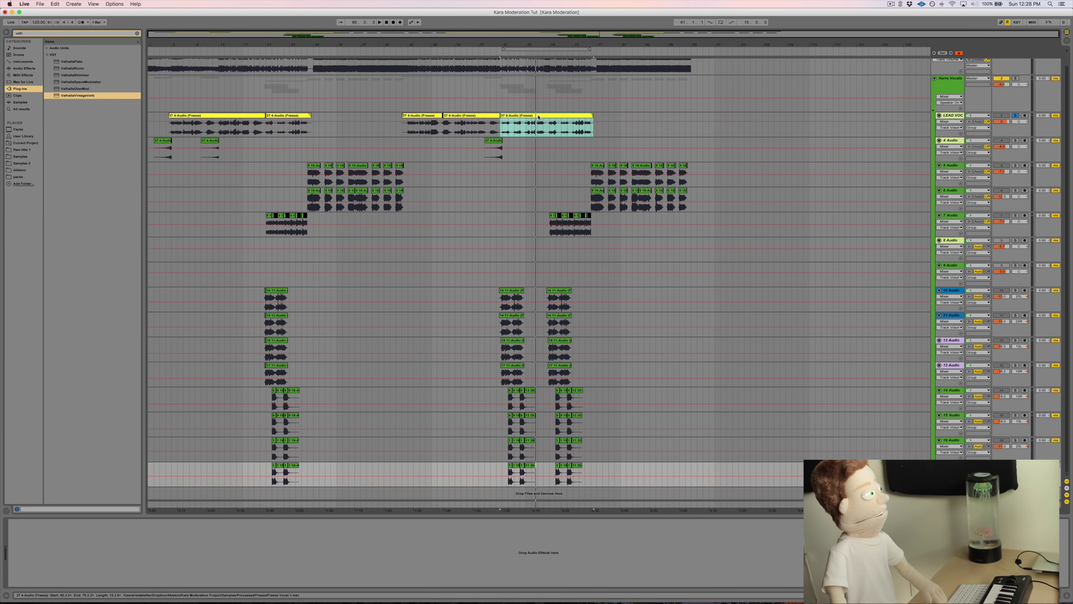
pyautogui.press('super+z')
pyautogui.press('space')
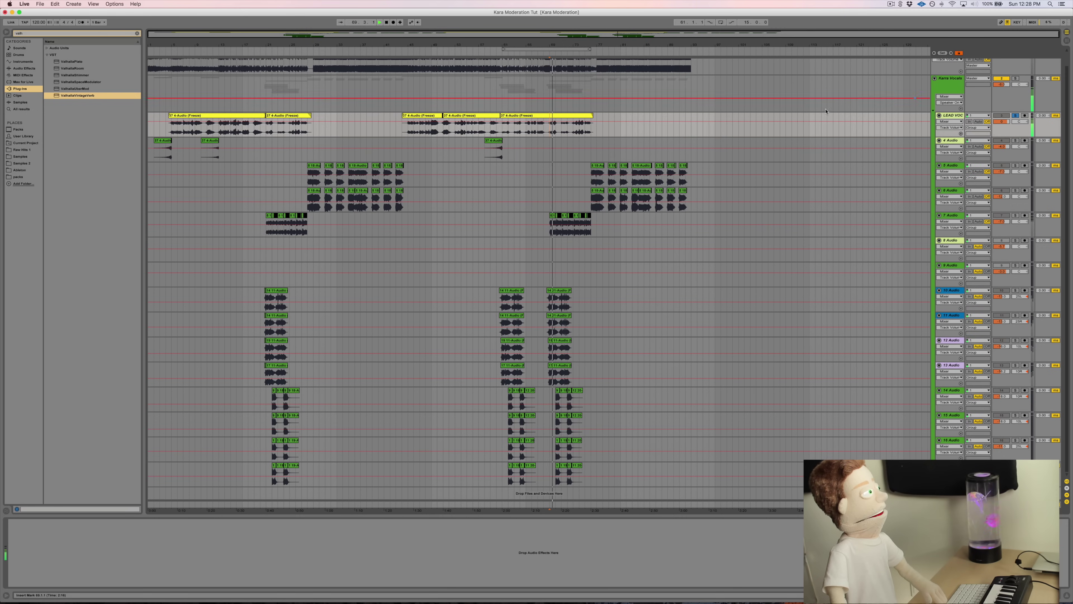
# Step: Load the OTT preset of Multiband Dynamics from the audio effects onto the LEAD VOC track
pyautogui.click(137, 33)
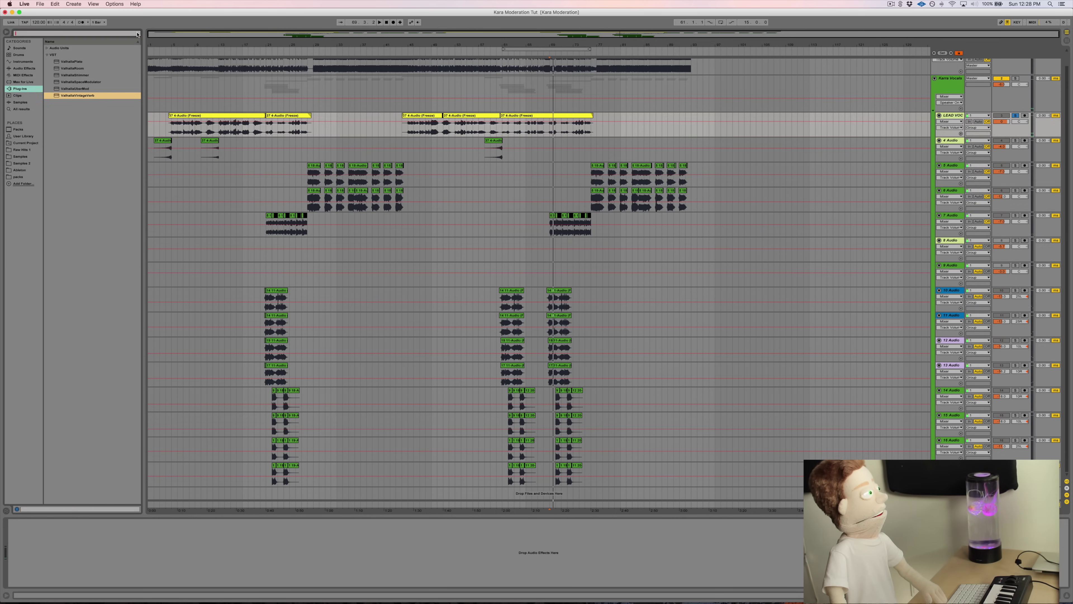
pyautogui.click(17, 69)
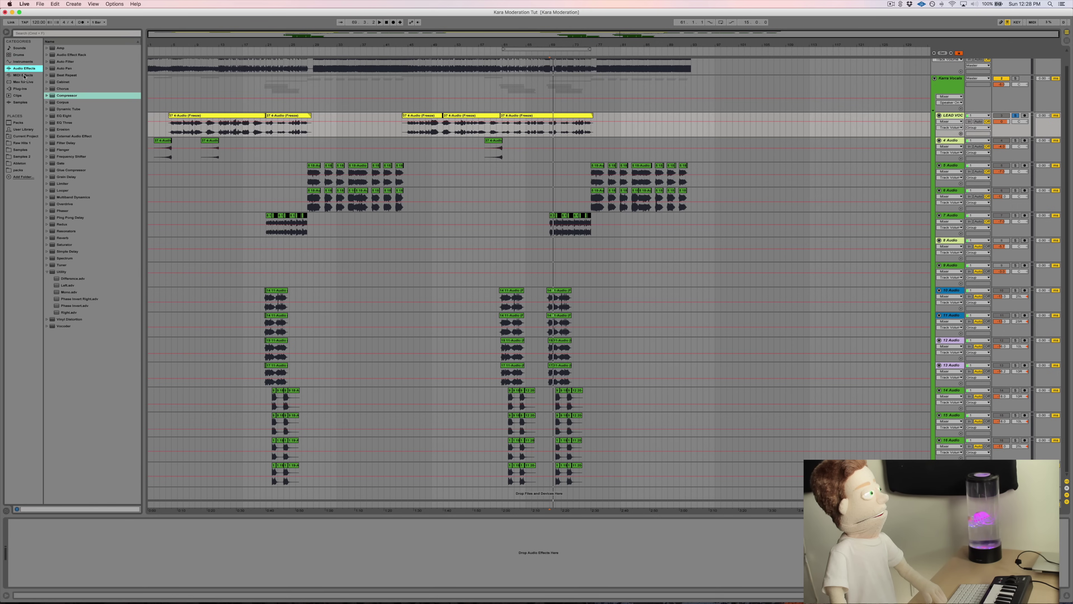
pyautogui.click(48, 272)
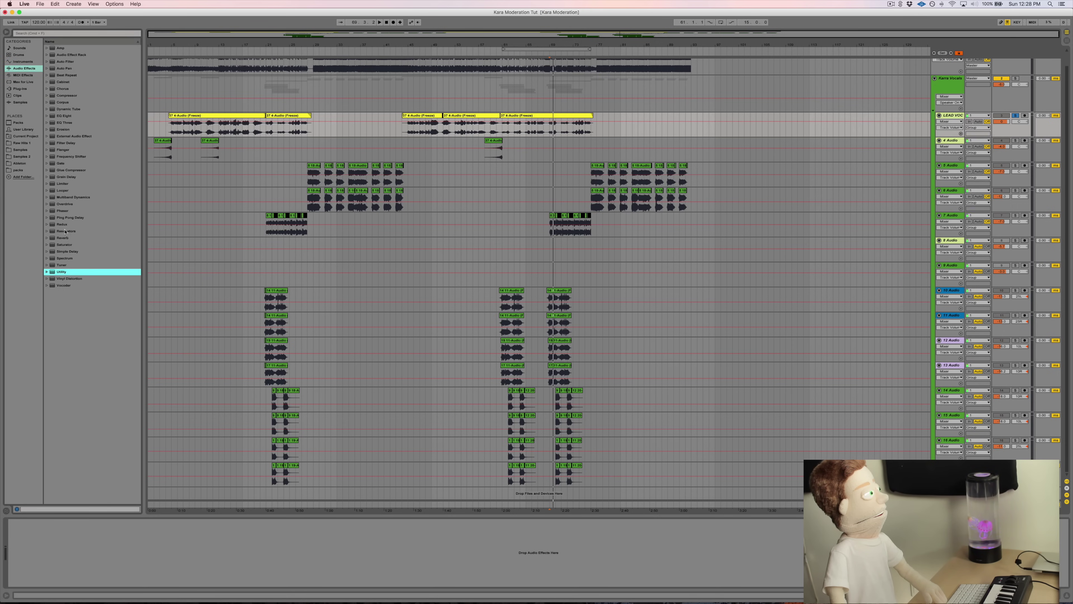
pyautogui.click(47, 197)
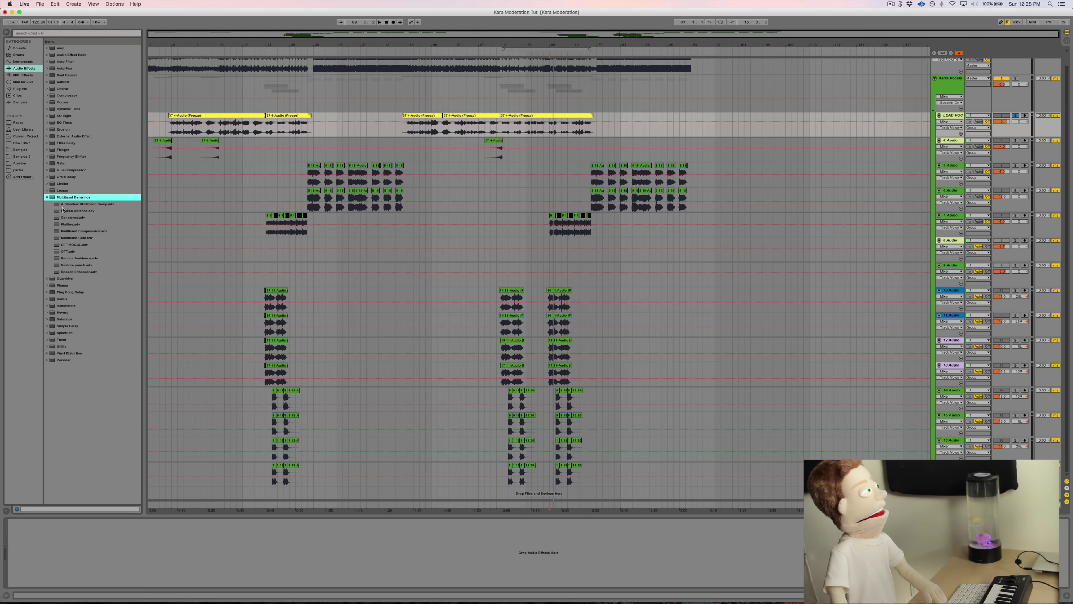
pyautogui.doubleClick(69, 253)
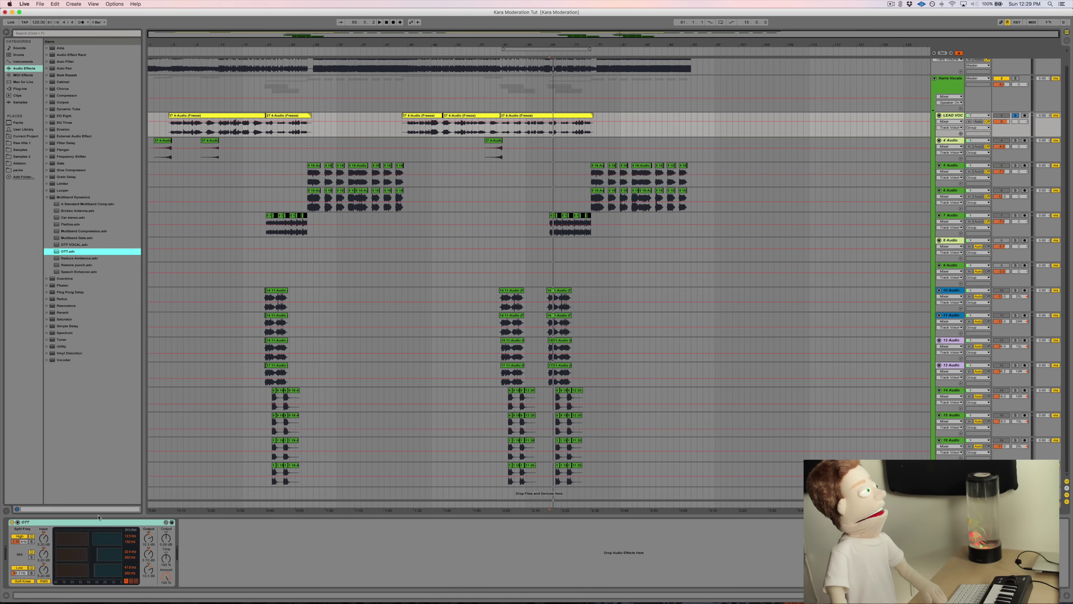
# Step: Lower the Amount of OTT and compare the playing lead vocal with the effect bypassed and enabled
pyautogui.click(167, 577)
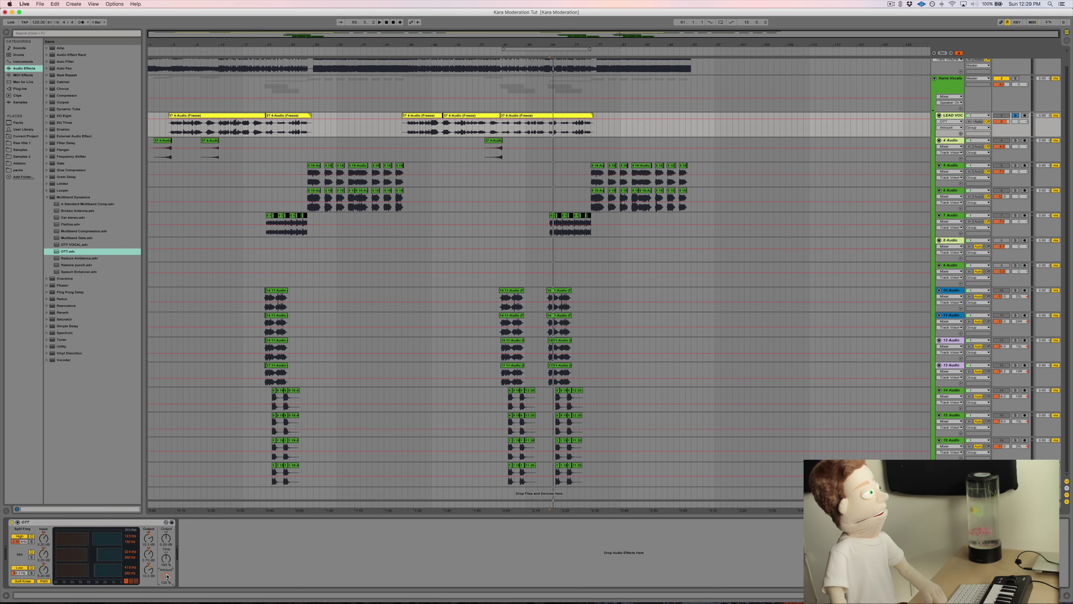
pyautogui.click(167, 576)
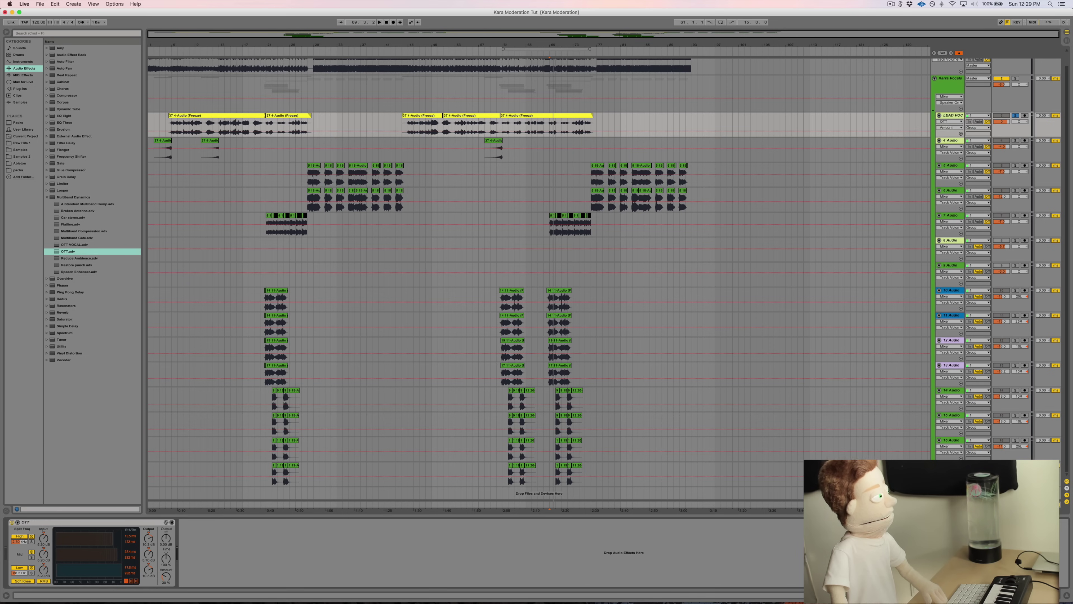
pyautogui.press('space')
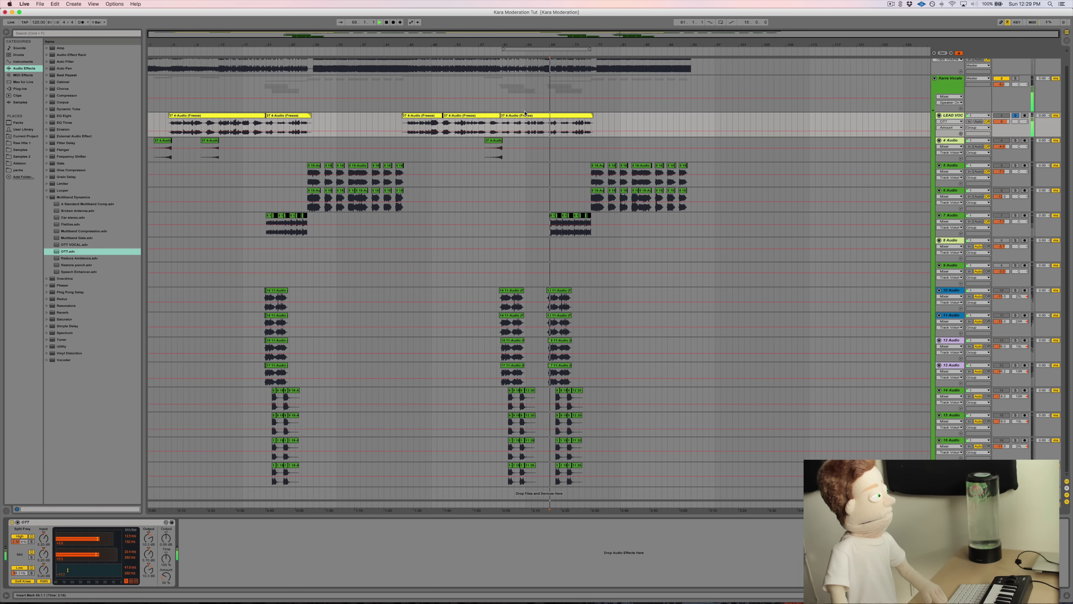
pyautogui.scroll(1, 525, 114)
pyautogui.scroll(1, 525, 114)
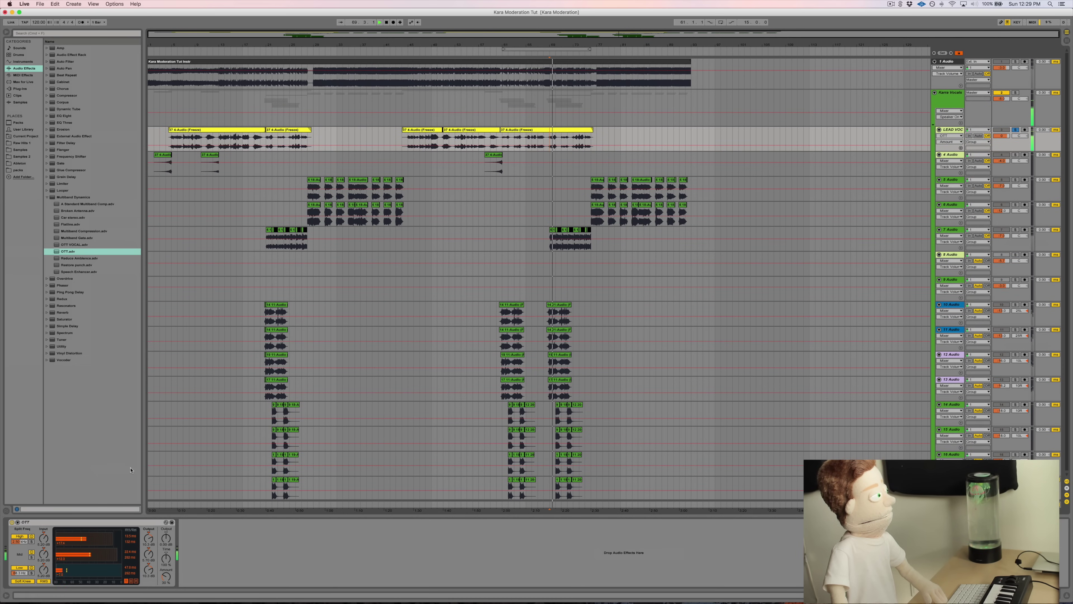
pyautogui.click(12, 522)
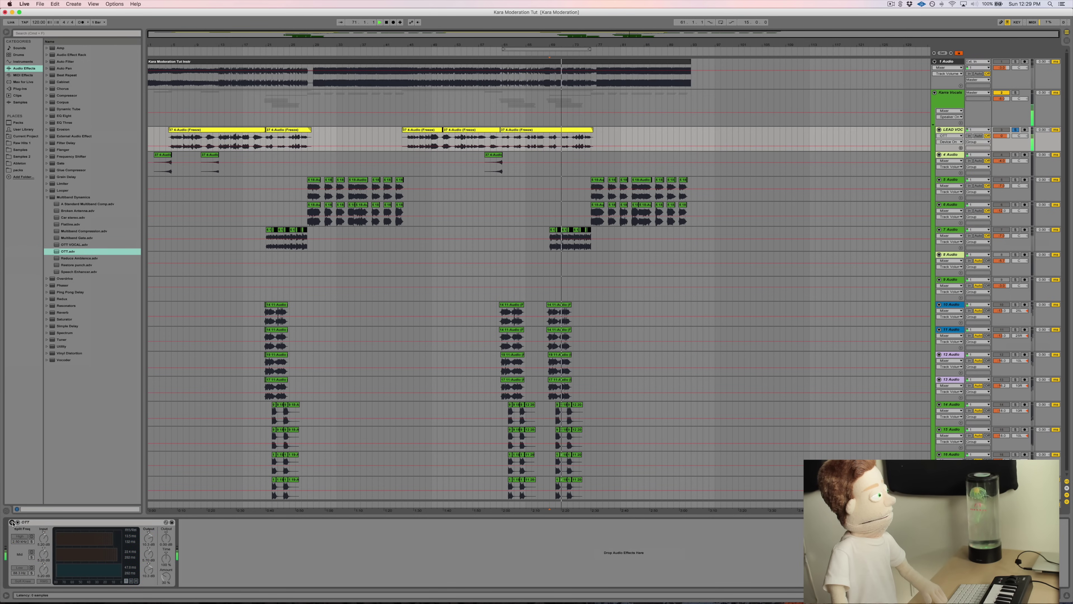
pyautogui.click(13, 522)
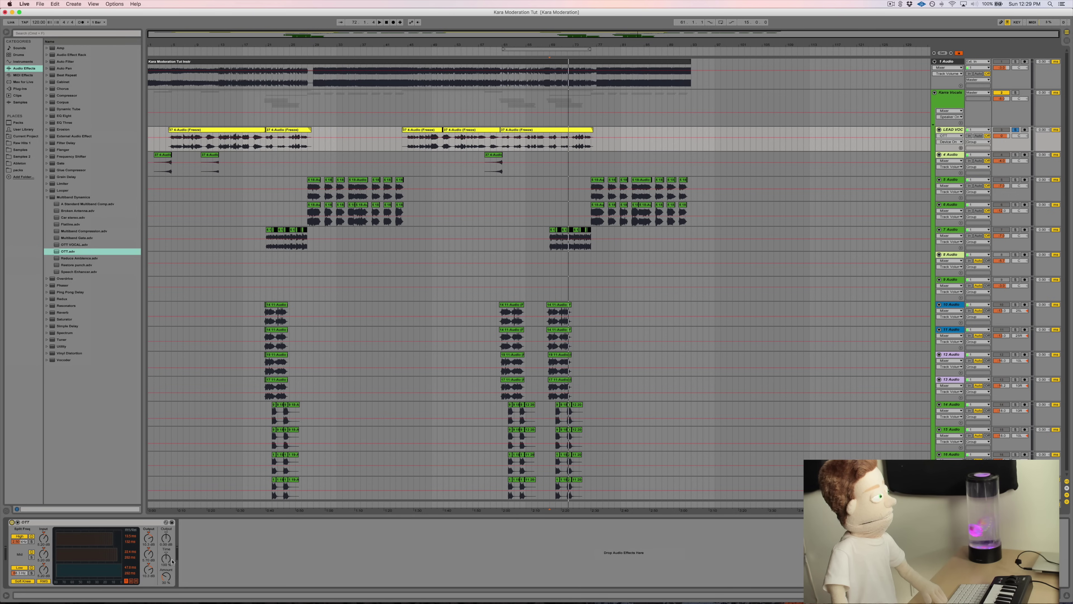
# Step: Fine-tune the Amount of OTT by ear while the lead vocal plays
pyautogui.click(166, 583)
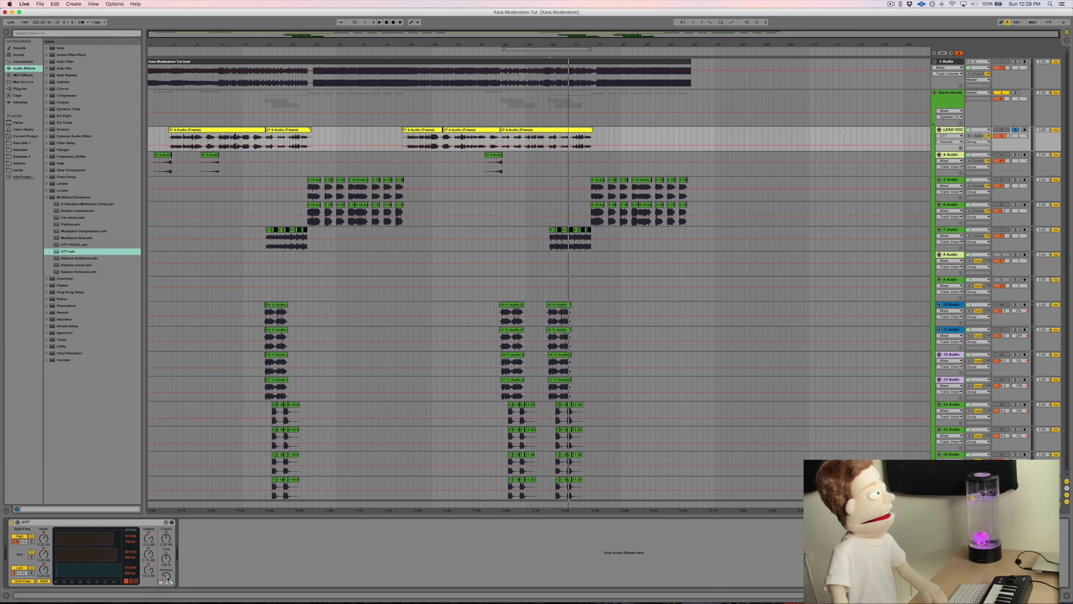
pyautogui.press('space')
pyautogui.moveTo(168, 573)
pyautogui.mouseDown()
pyautogui.moveTo(167, 550)
pyautogui.moveTo(167, 573)
pyautogui.mouseUp()
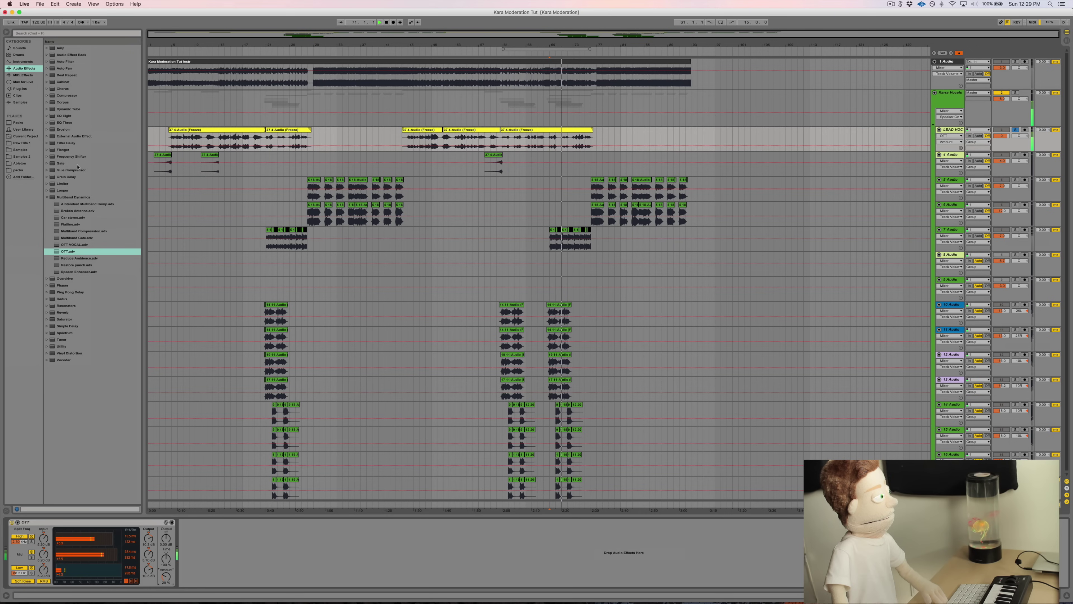
# Step: Add an EQ Eight after OTT on the LEAD VOC track and make its first band a low-cut filter
pyautogui.doubleClick(69, 116)
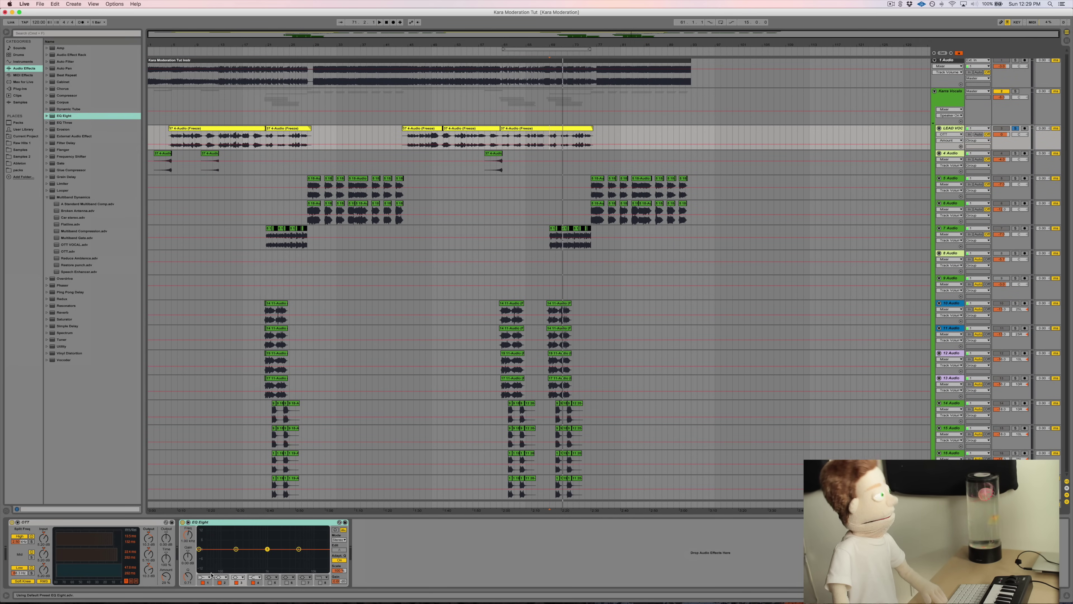
pyautogui.click(210, 576)
pyautogui.click(207, 537)
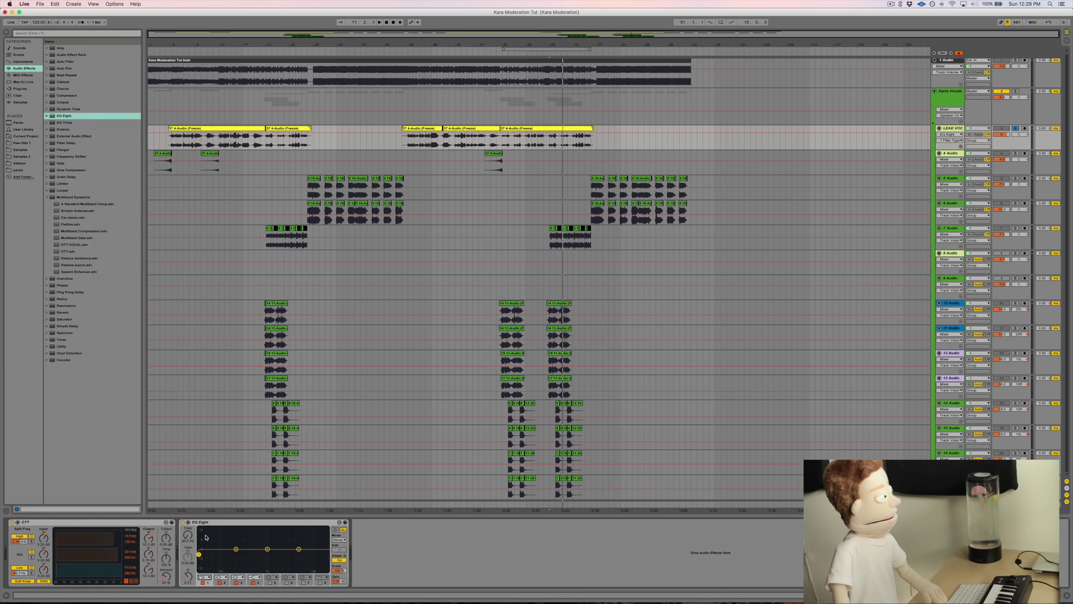
# Step: Loop the last lead vocal clip and set the frequency of EQ Eight's low-cut band by ear during playback
pyautogui.click(516, 129)
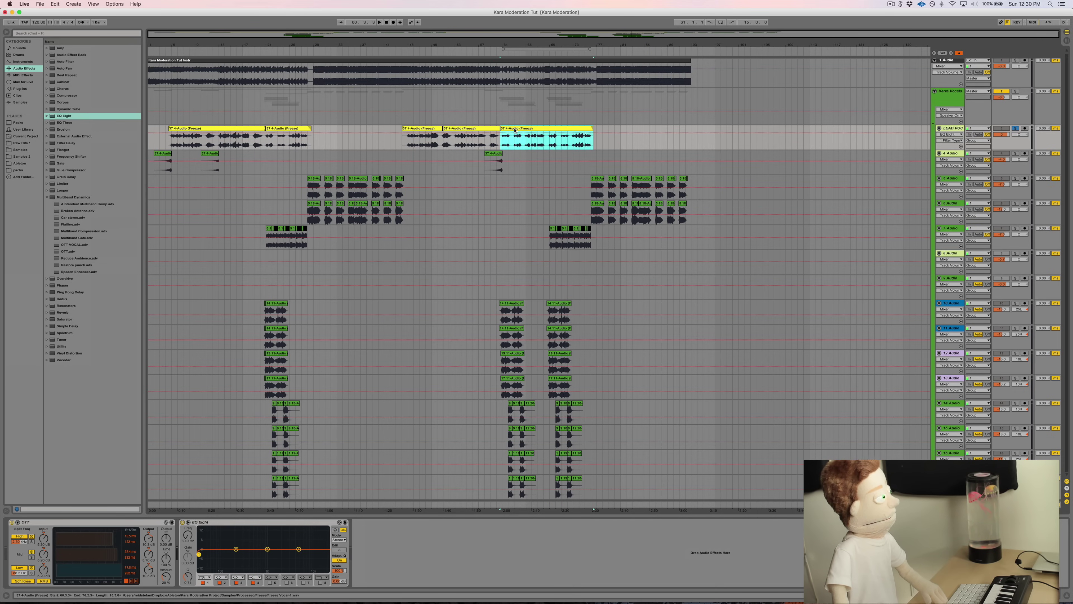
pyautogui.press('super+l')
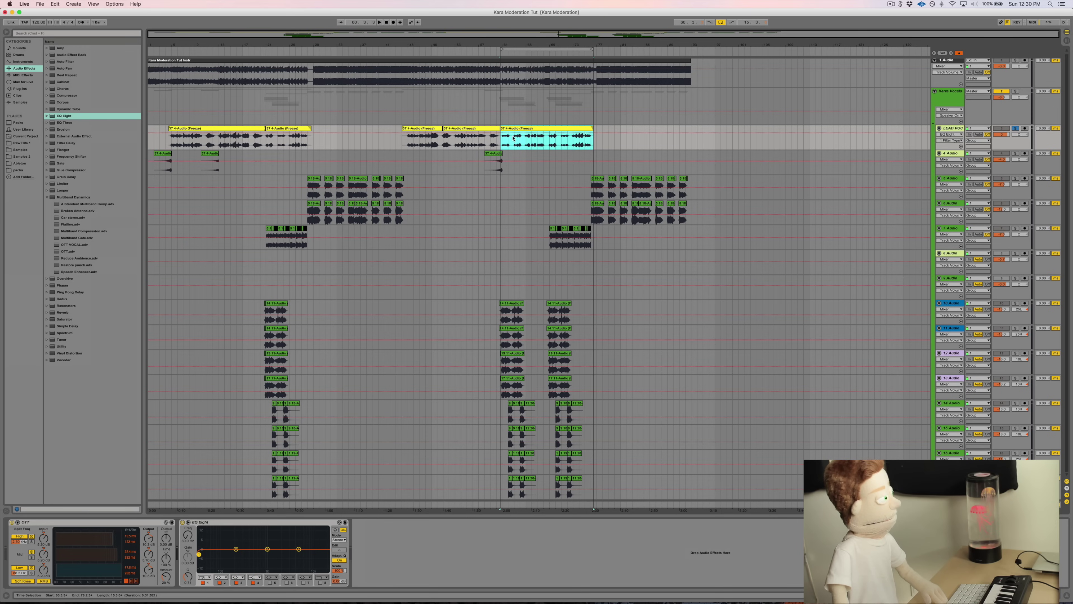
pyautogui.press('space')
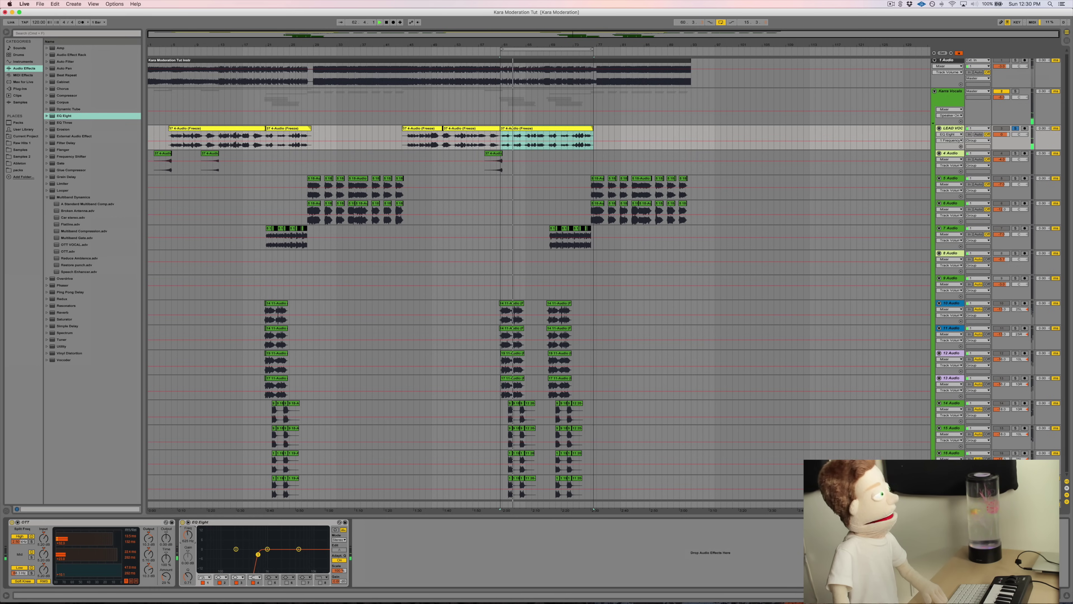
pyautogui.press('space')
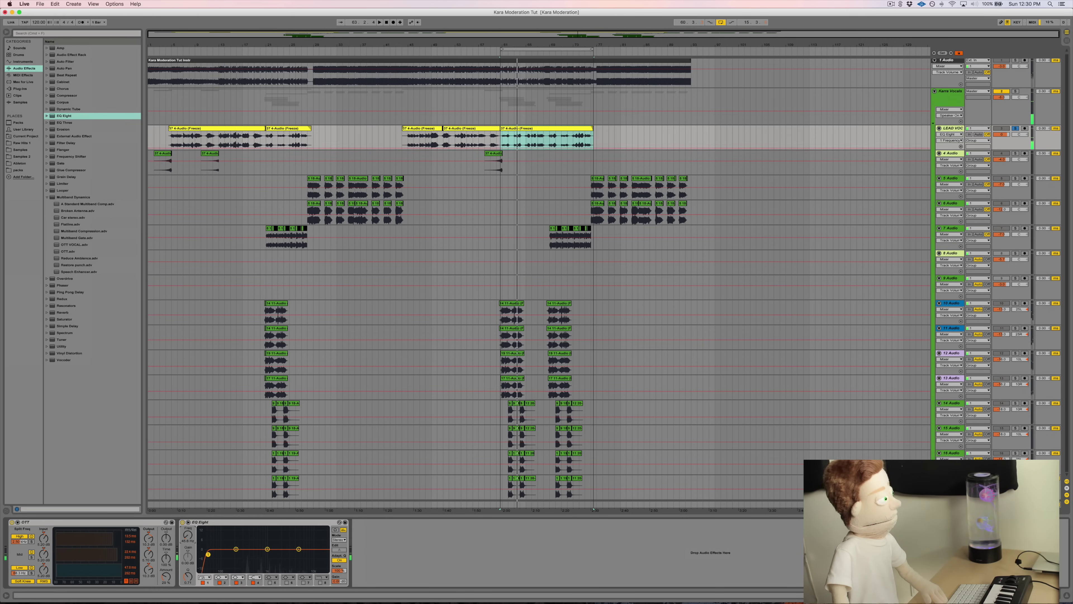
pyautogui.moveTo(188, 535)
pyautogui.mouseDown()
pyautogui.moveTo(187, 518)
pyautogui.moveTo(188, 548)
pyautogui.moveTo(188, 524)
pyautogui.moveTo(187, 544)
pyautogui.moveTo(193, 534)
pyautogui.mouseUp()
pyautogui.press('space')
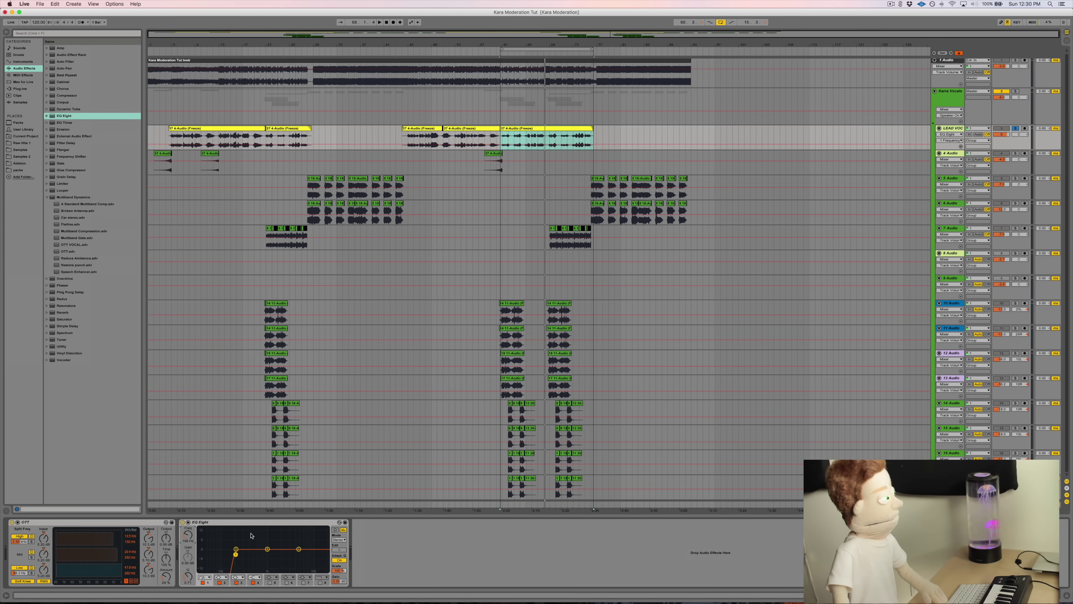
# Step: Sweep a narrow, strong boost with EQ Eight's second band over the playing vocal, and turn it into a slight low-mid cut
pyautogui.moveTo(530, 44); pyautogui.dragTo(468, 244)
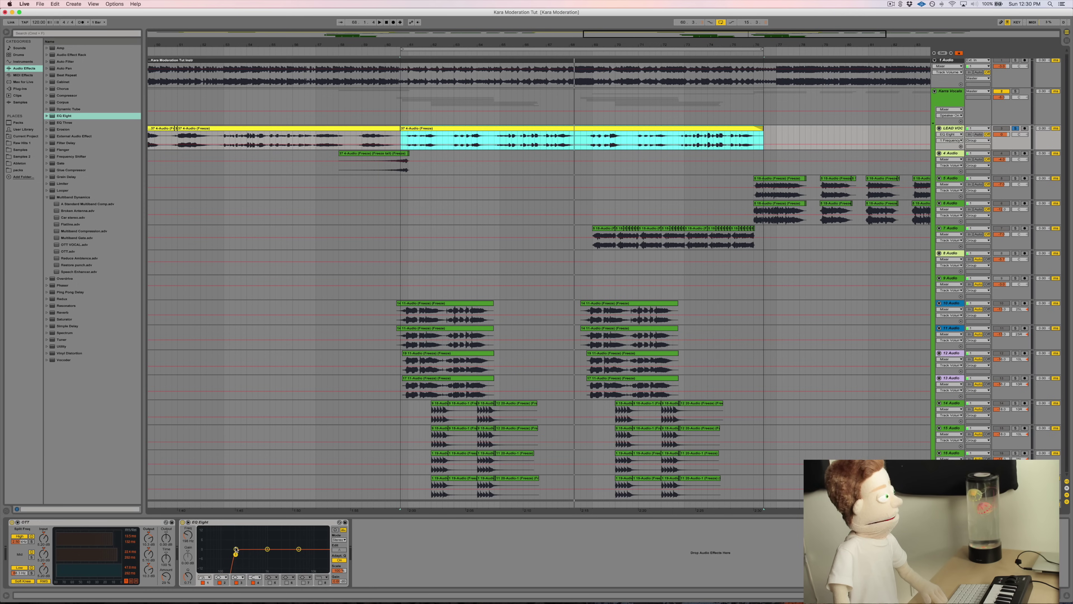
pyautogui.moveTo(236, 549); pyautogui.dragTo(239, 548)
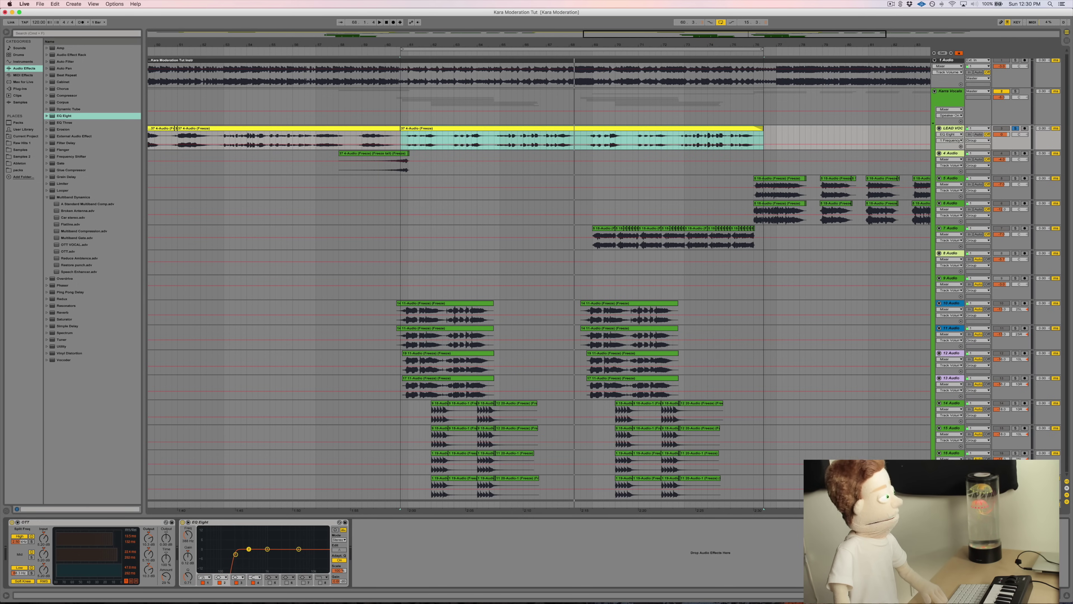
pyautogui.moveTo(248, 549); pyautogui.dragTo(251, 546)
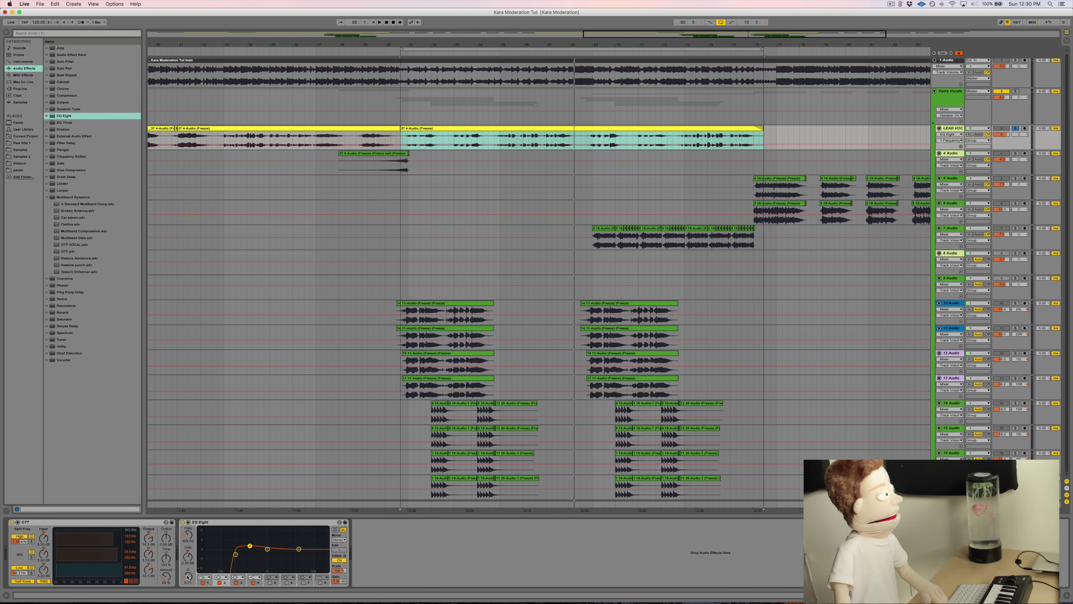
pyautogui.moveTo(188, 576); pyautogui.dragTo(188, 534)
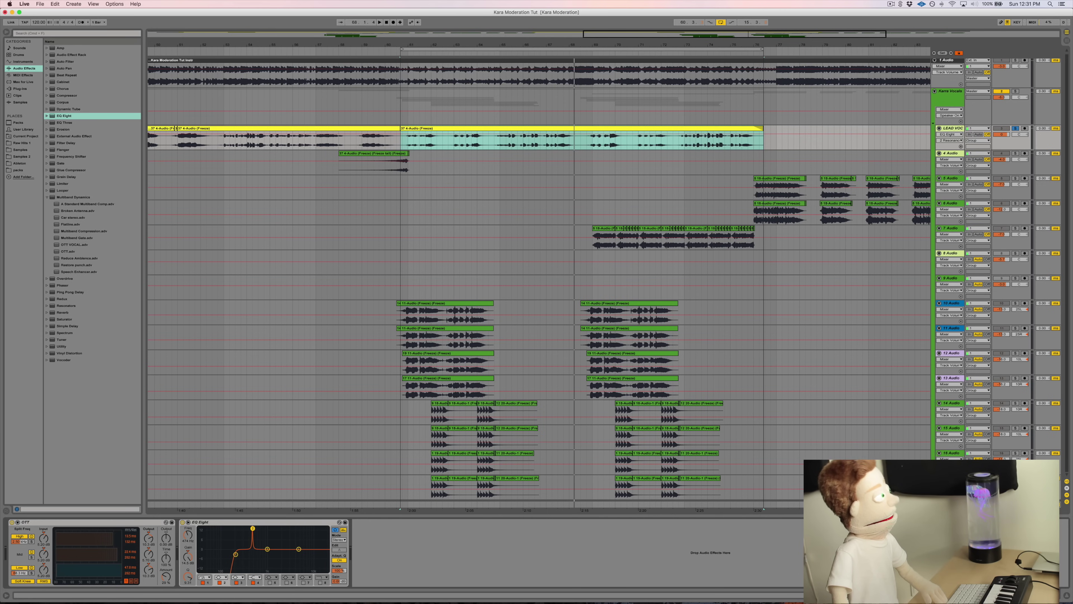
pyautogui.press('space')
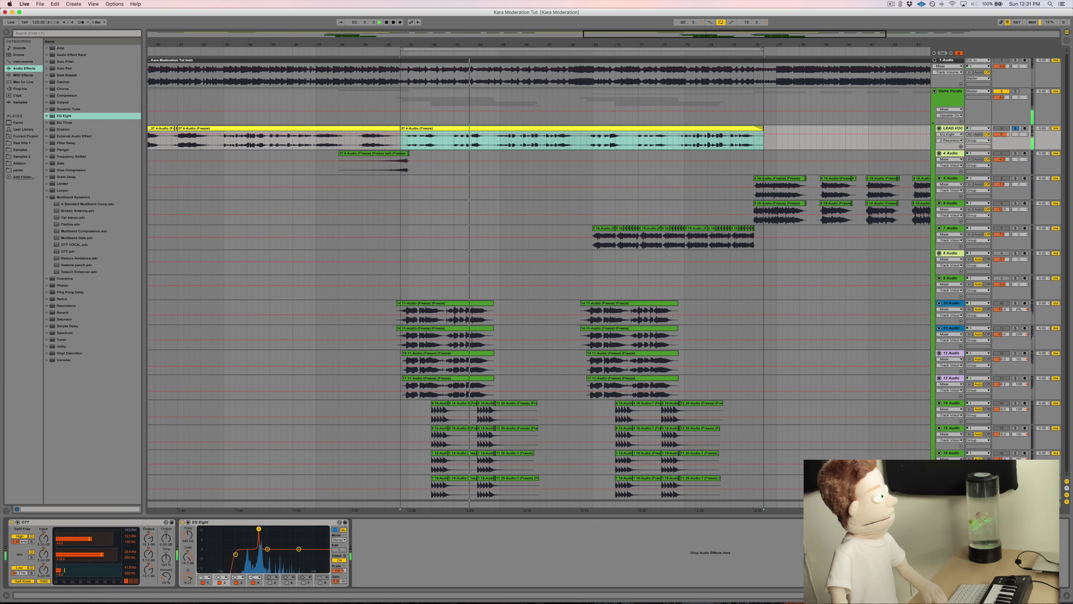
pyautogui.moveTo(259, 529); pyautogui.dragTo(259, 554)
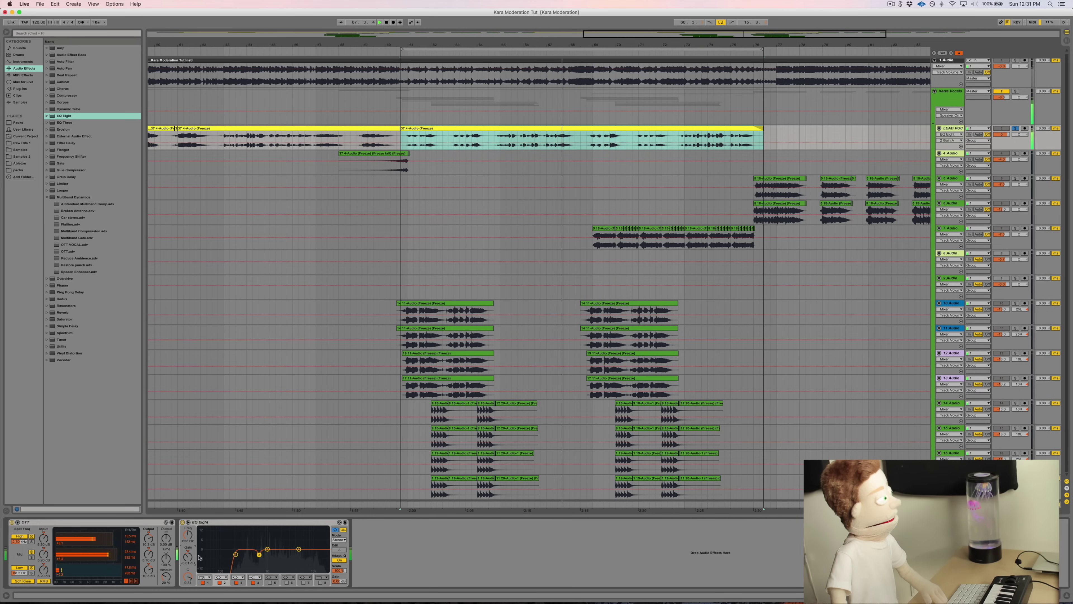
# Step: Sweep a narrow, strong boost with EQ Eight's third band over the playing vocal, and turn it into a slight cut
pyautogui.click(267, 549)
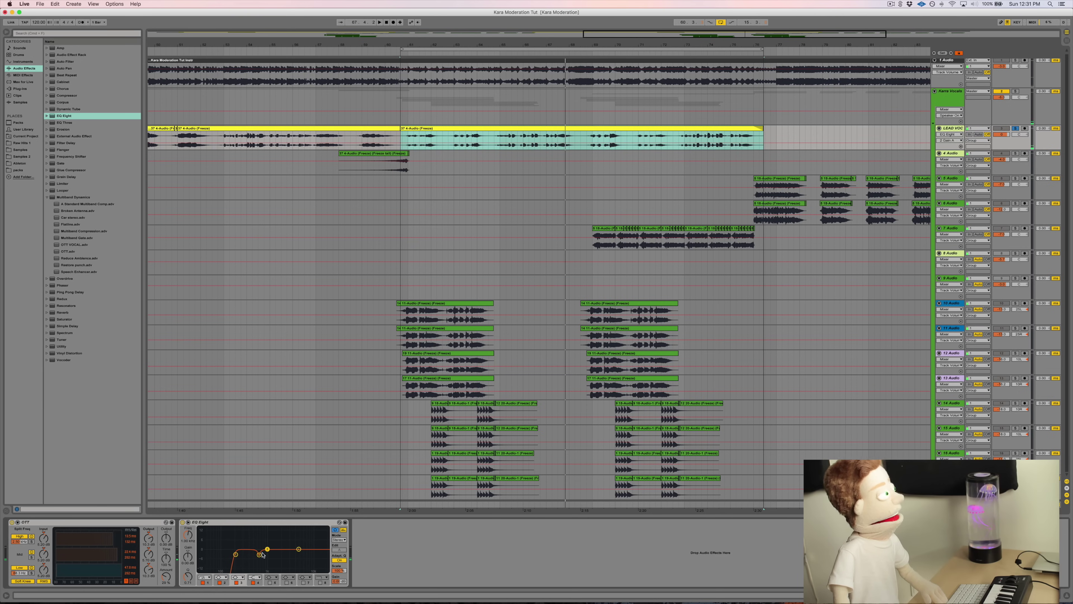
pyautogui.moveTo(267, 549); pyautogui.dragTo(267, 548)
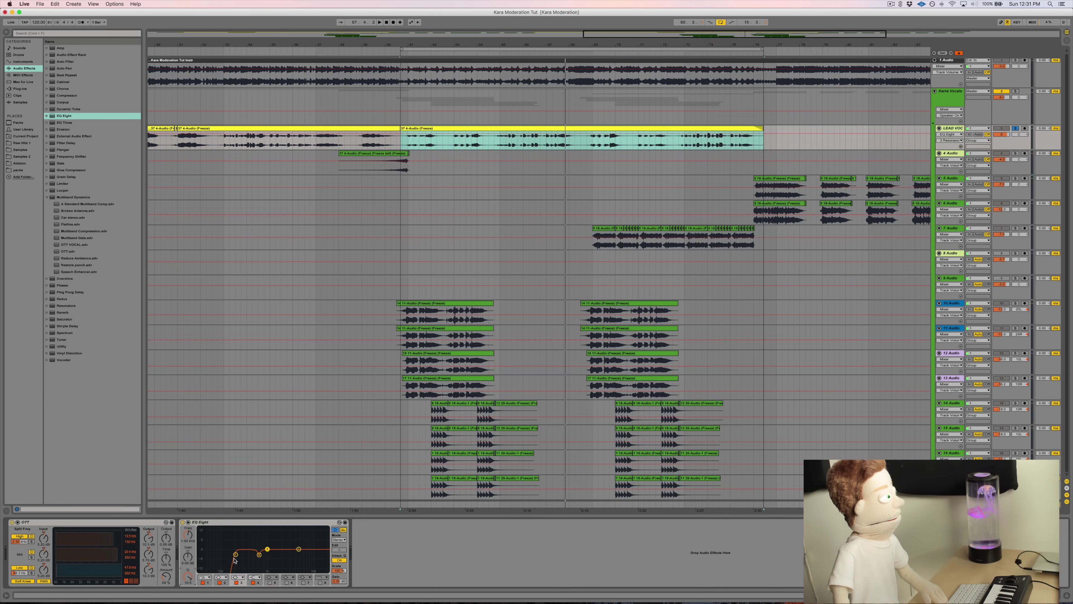
pyautogui.press('space')
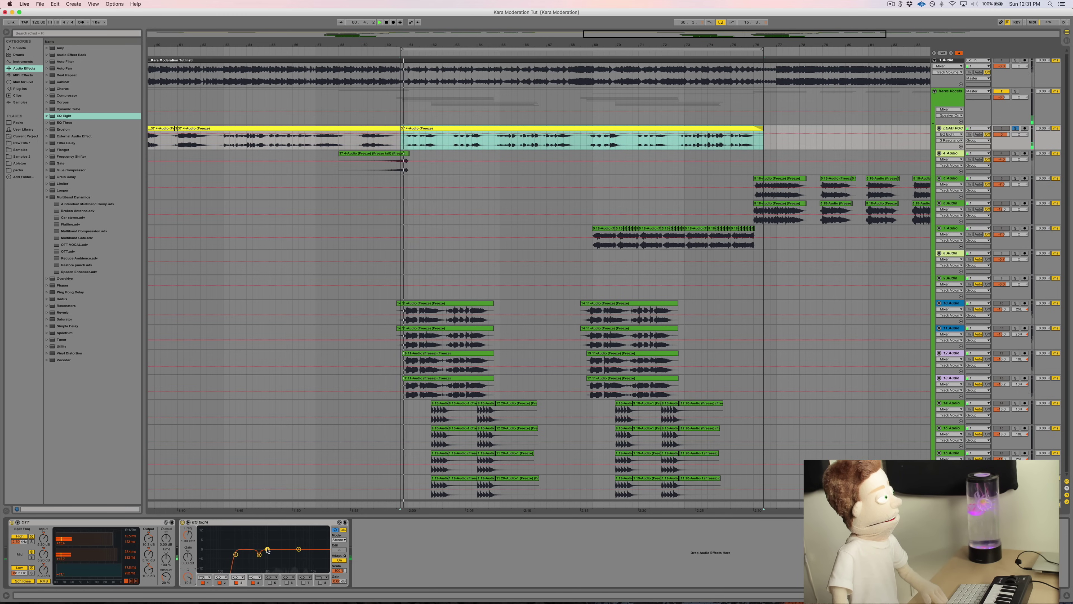
pyautogui.moveTo(267, 549); pyautogui.dragTo(267, 528)
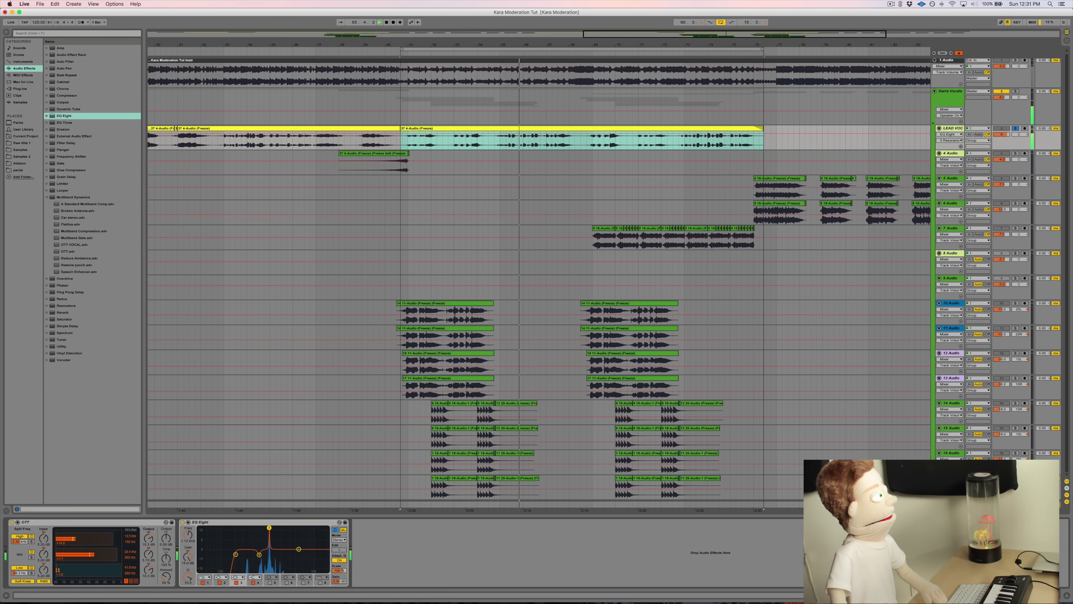
pyautogui.press('space')
pyautogui.moveTo(269, 528); pyautogui.dragTo(269, 554)
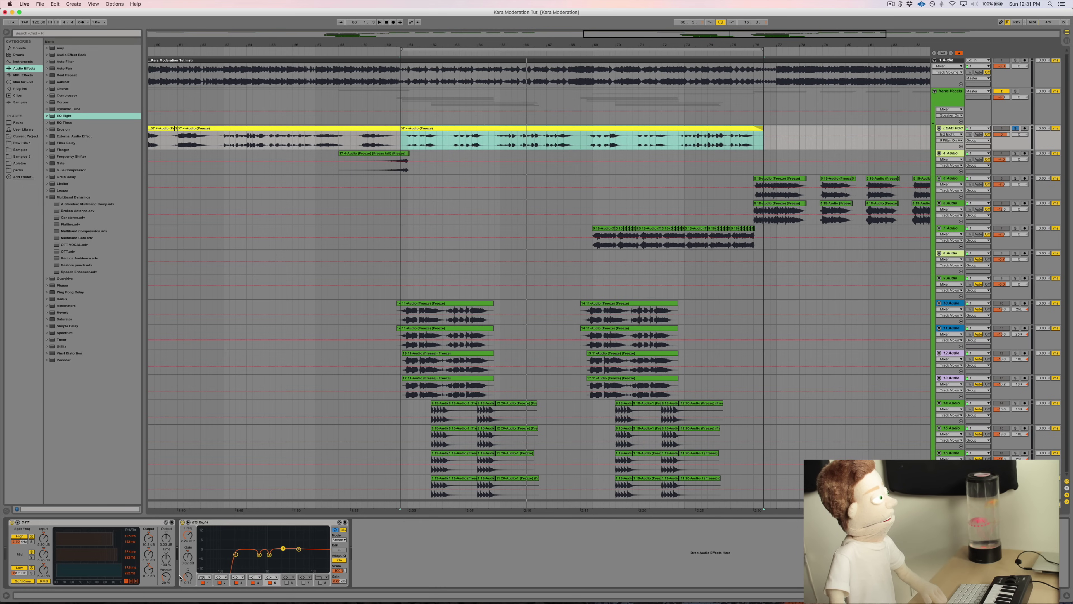
# Step: Narrow EQ Eight's fifth band, sweep it as a strong boost over the playing vocal, and turn it into a small midrange cut
pyautogui.moveTo(189, 575); pyautogui.dragTo(188, 567)
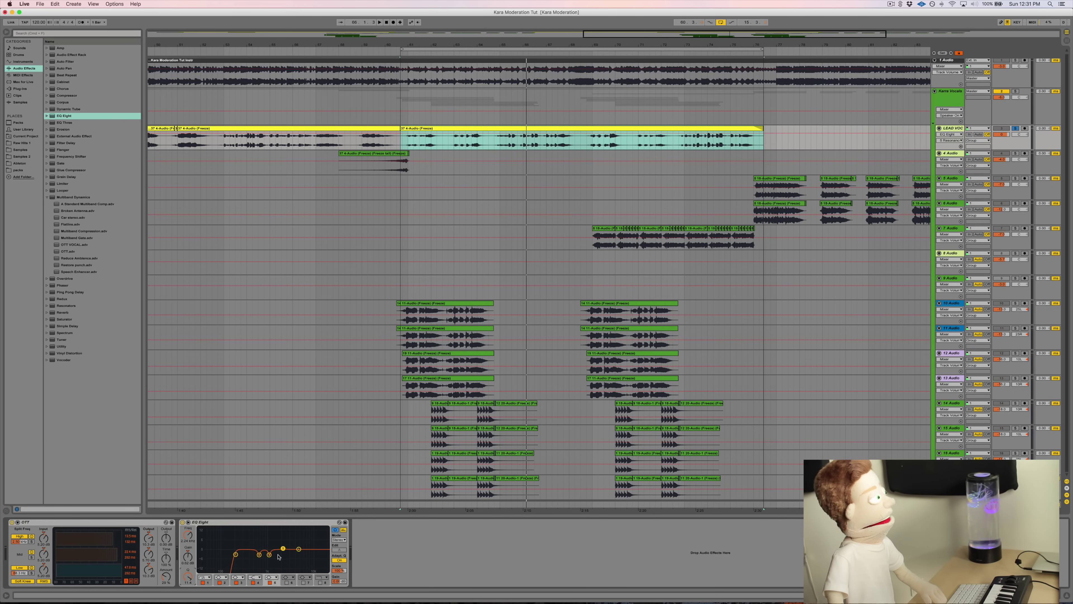
pyautogui.moveTo(283, 549); pyautogui.dragTo(275, 528)
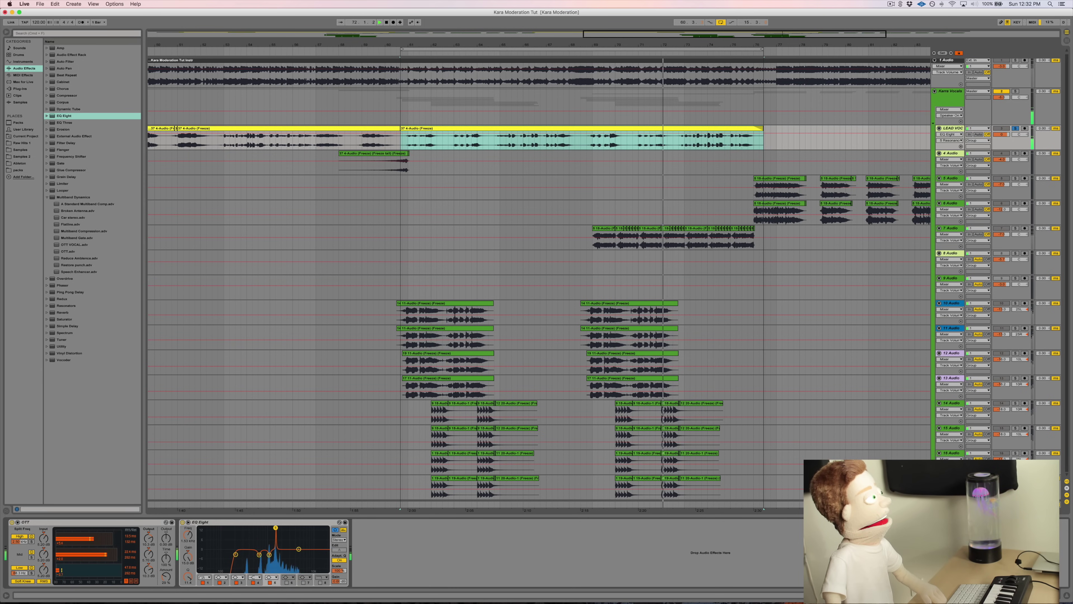
pyautogui.moveTo(274, 528); pyautogui.dragTo(279, 528)
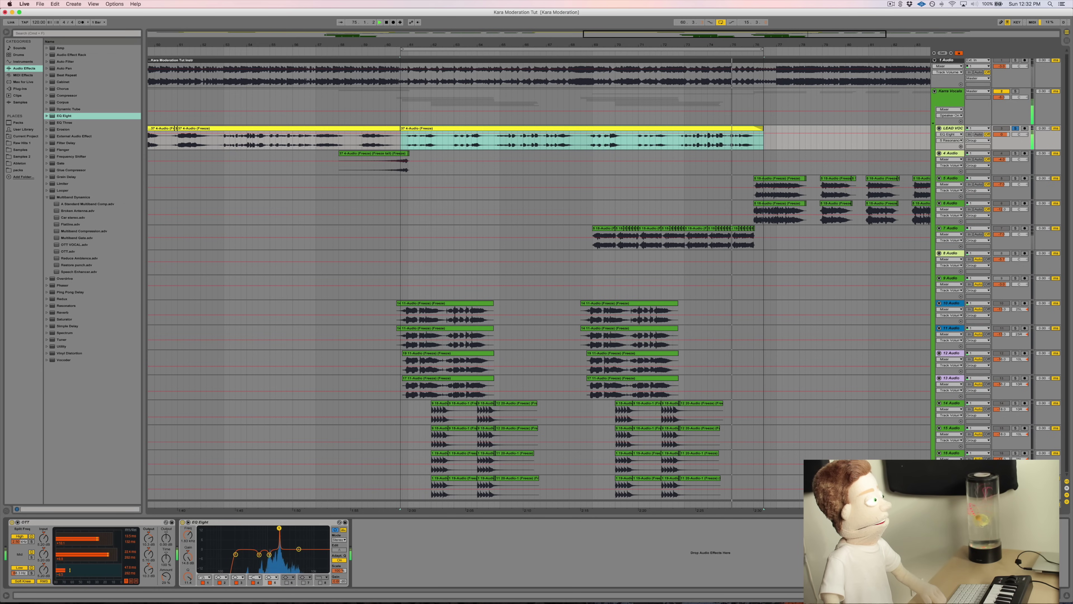
pyautogui.press('space')
pyautogui.press('space')
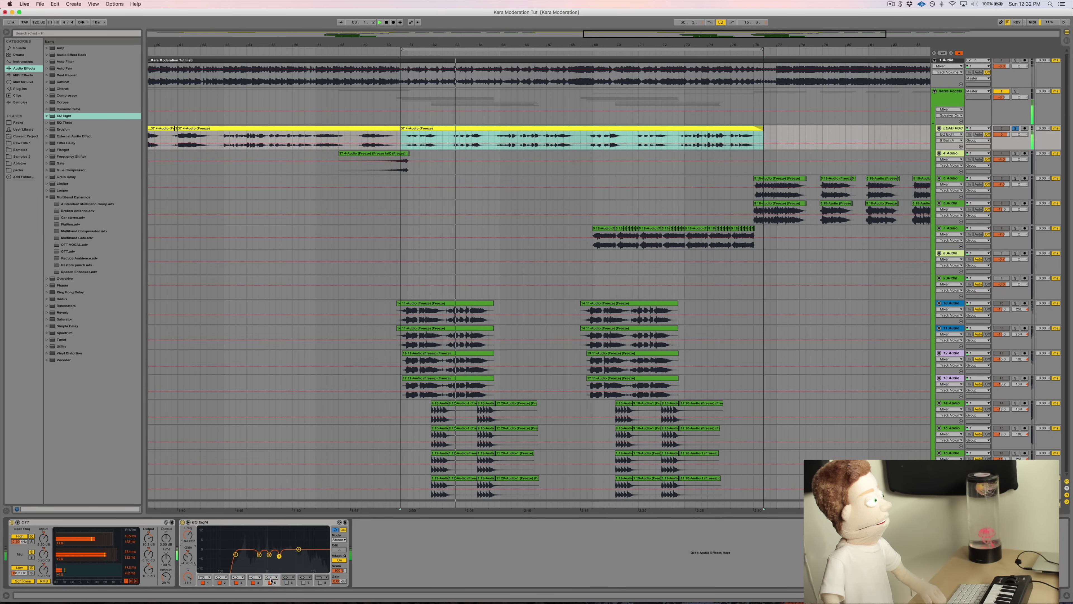
# Step: Enable EQ Eight's sixth band, sweep it as a narrow boost, and make it a slight cut close to the fifth band
pyautogui.click(286, 583)
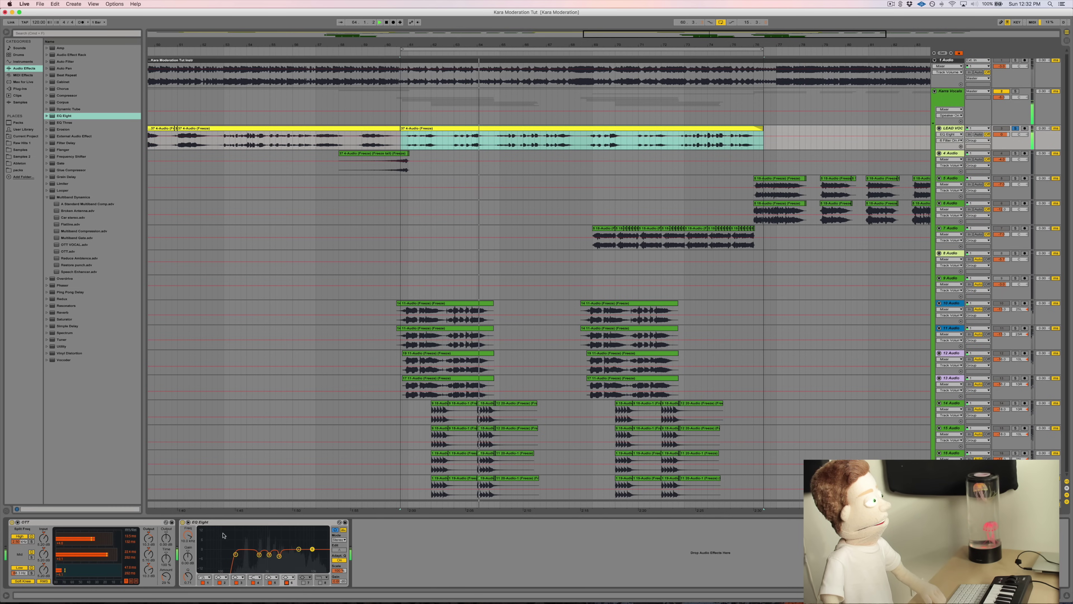
pyautogui.moveTo(192, 574); pyautogui.dragTo(193, 545)
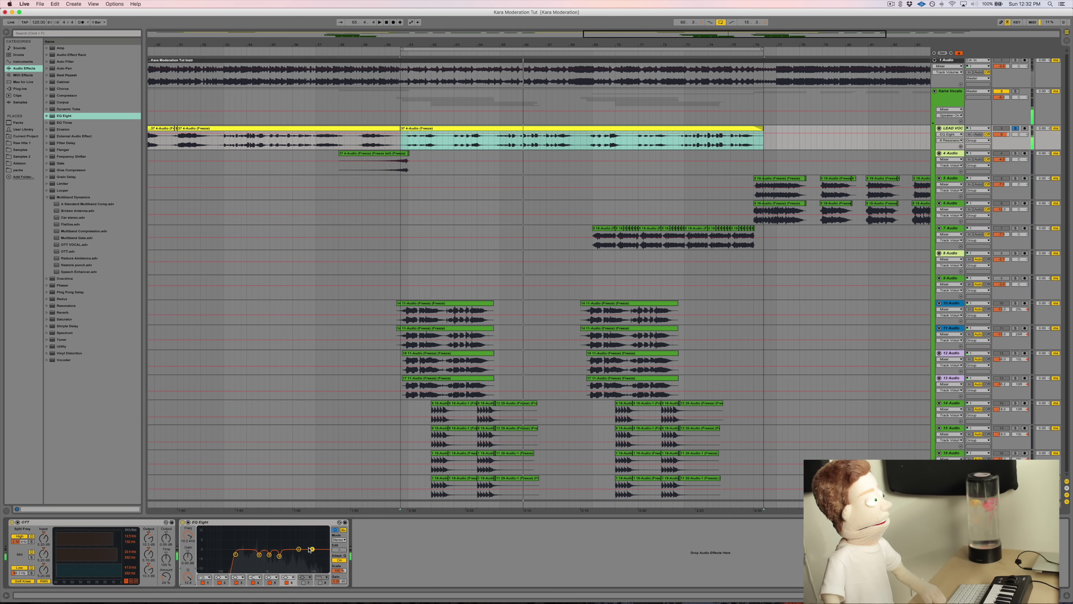
pyautogui.moveTo(312, 549); pyautogui.dragTo(282, 528)
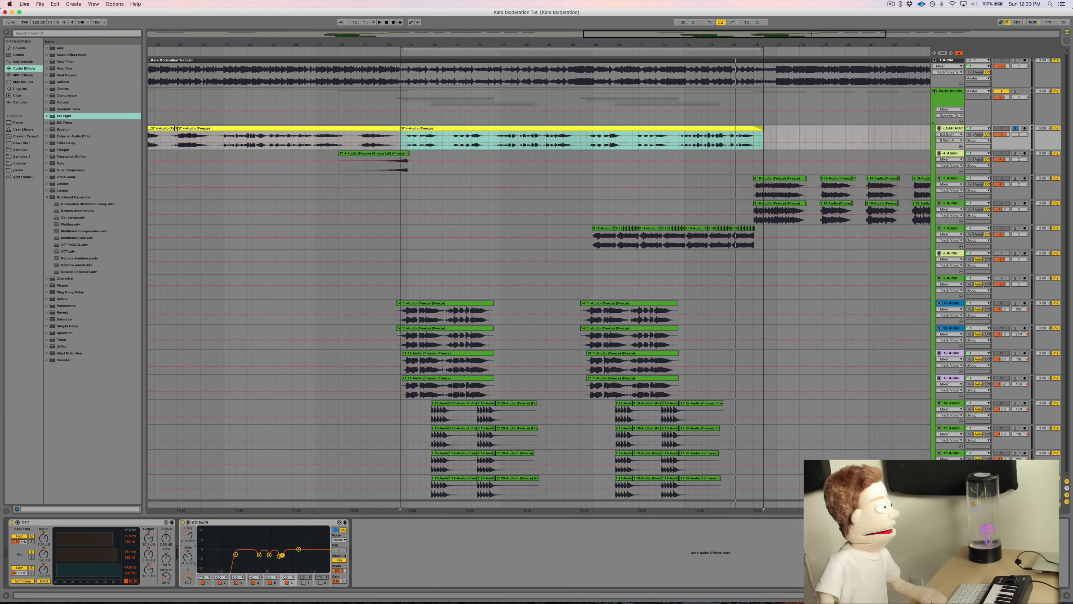
pyautogui.press('space')
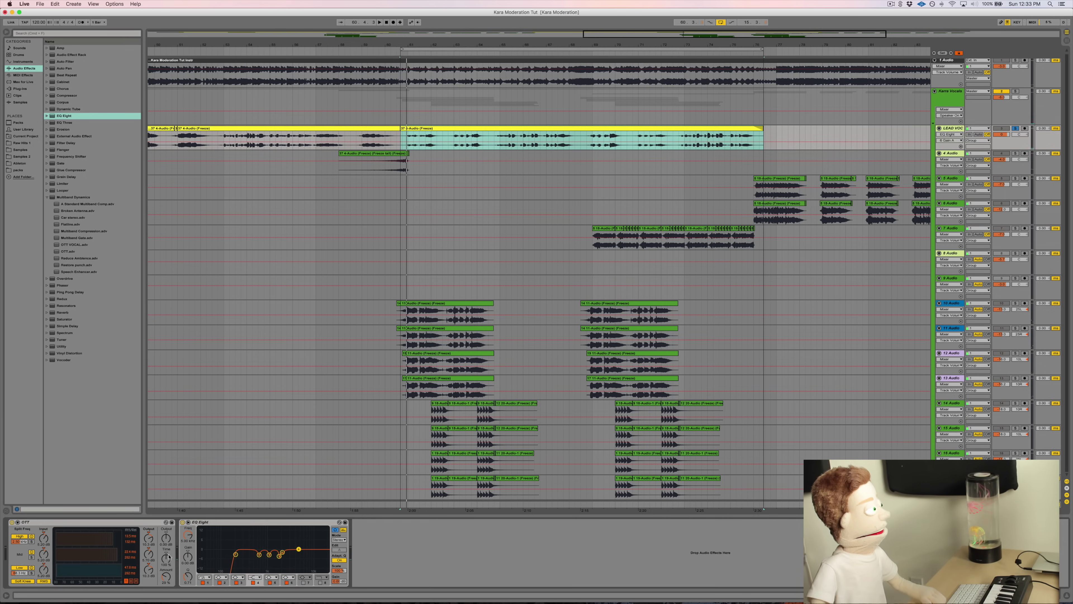
# Step: Change EQ Eight's fourth band to a bell, sweep a narrow boost for high resonances, and turn it into a slight narrow cut
pyautogui.press('space')
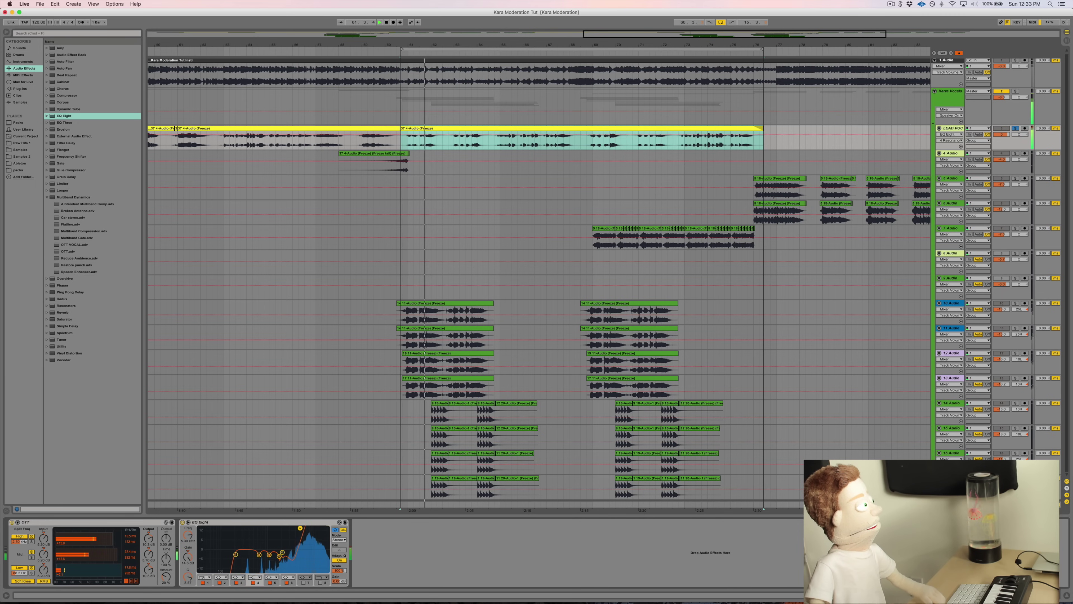
pyautogui.press('space')
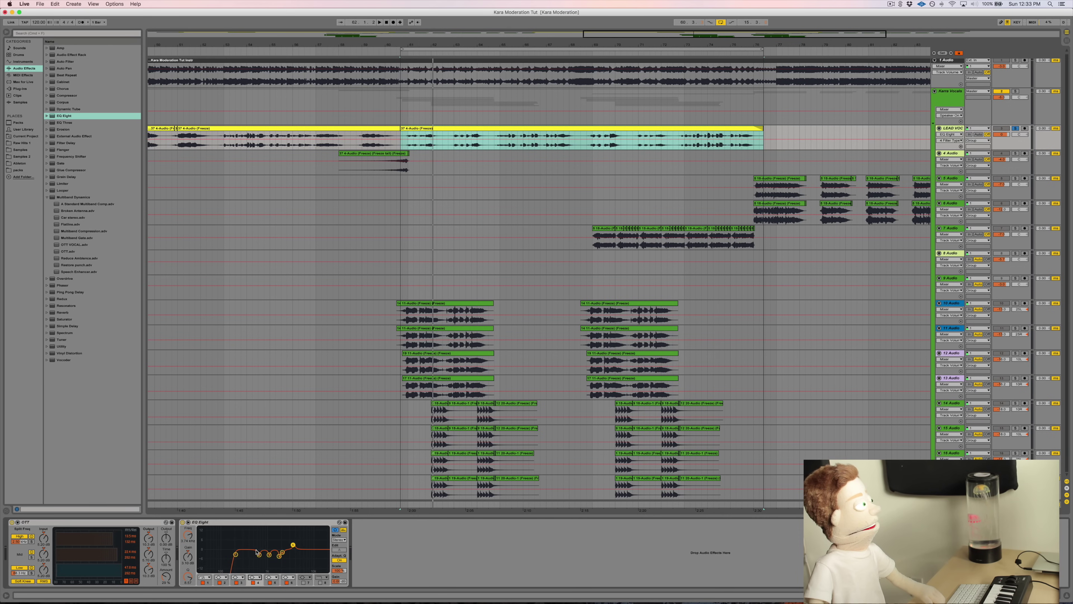
pyautogui.press('space')
pyautogui.moveTo(293, 545); pyautogui.dragTo(293, 540)
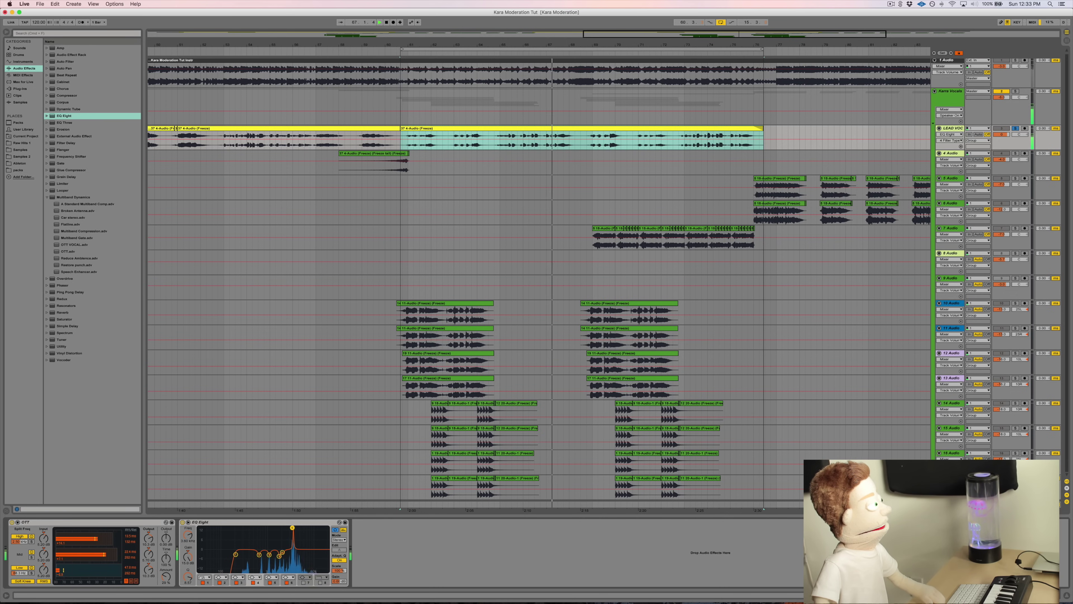
pyautogui.press('space')
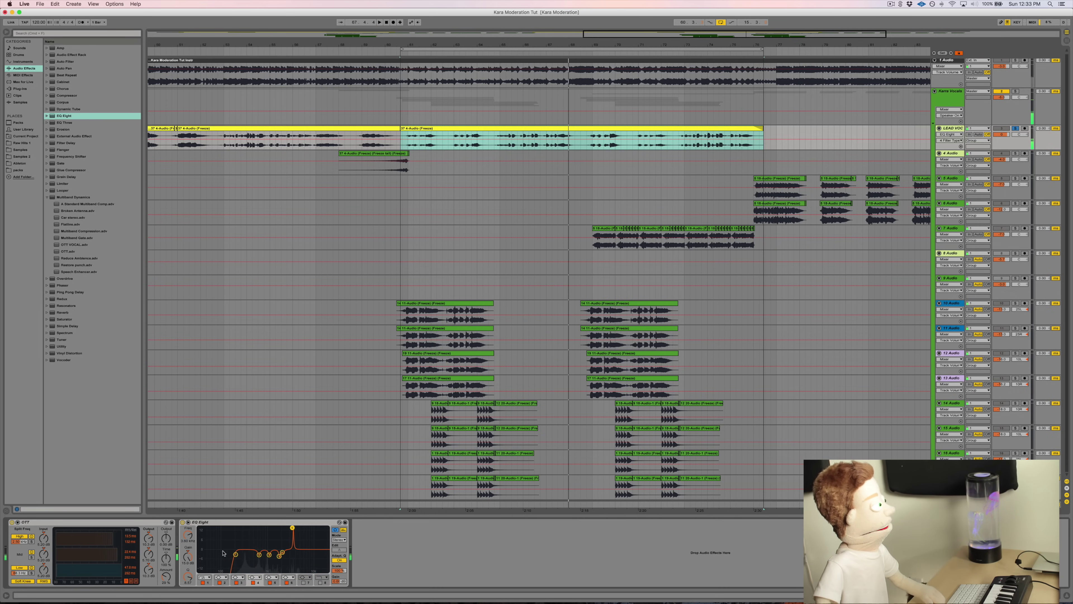
pyautogui.moveTo(194, 564); pyautogui.dragTo(194, 584)
pyautogui.press('space')
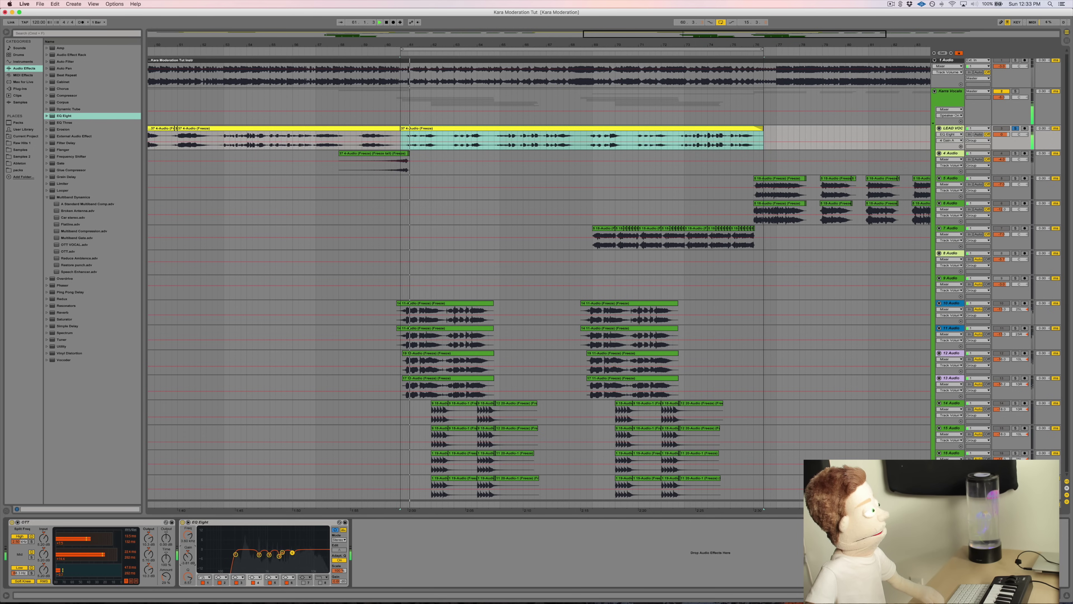
pyautogui.moveTo(188, 577); pyautogui.dragTo(189, 562)
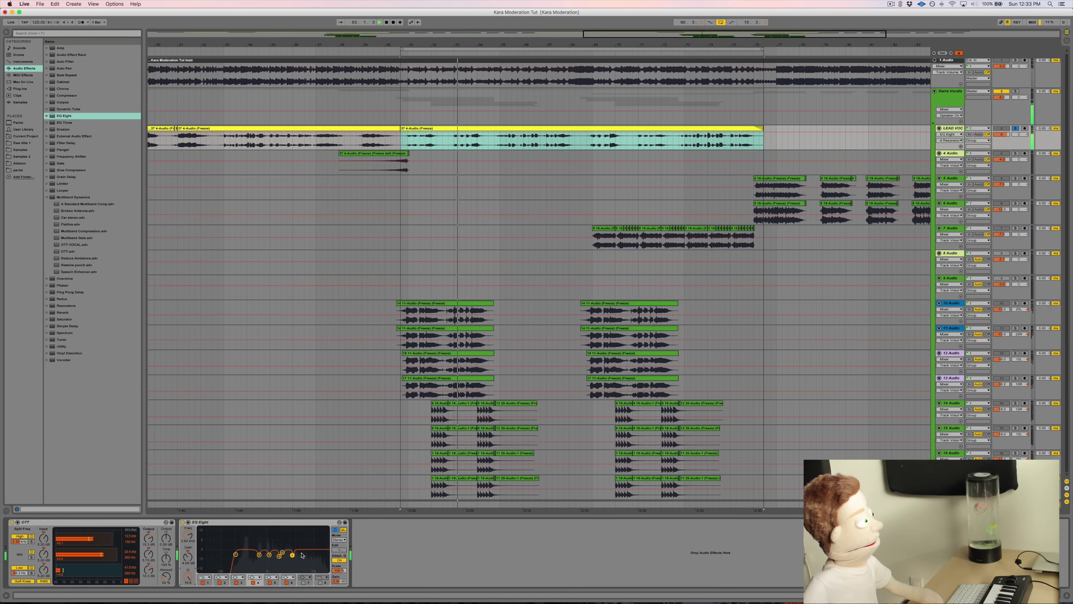
# Step: Compare the playing lead vocal with EQ Eight bypassed and enabled, and leave the EQ on
pyautogui.click(182, 522)
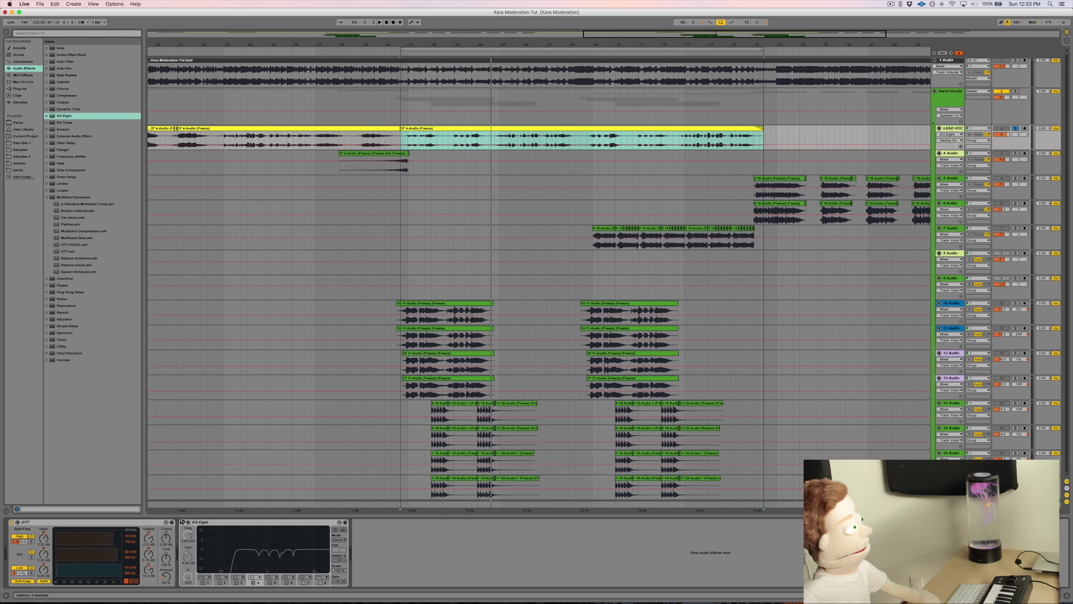
pyautogui.press('space')
pyautogui.click(182, 523)
pyautogui.click(183, 522)
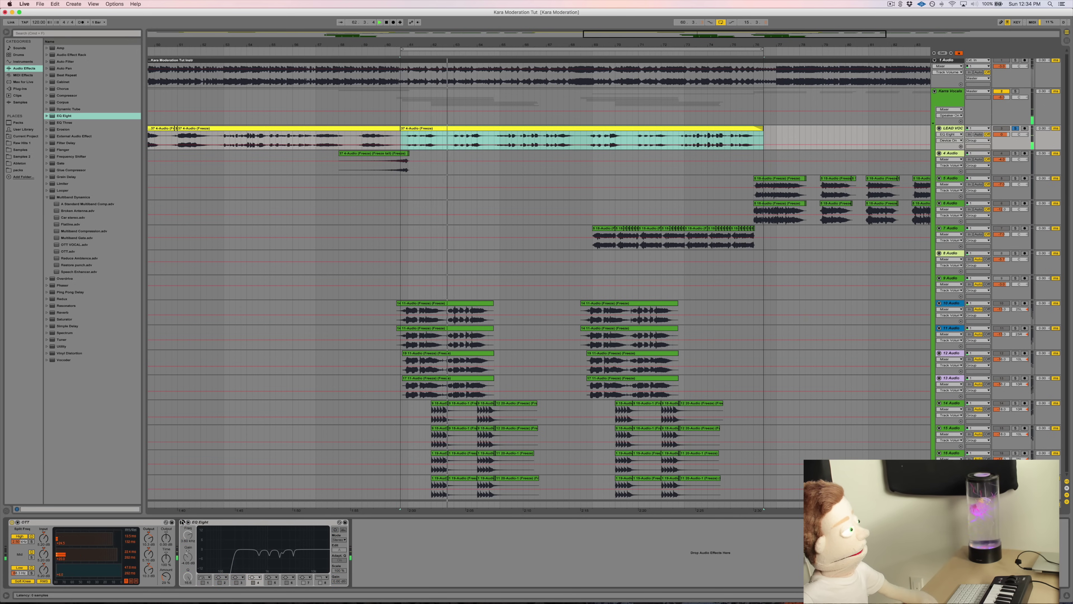
pyautogui.click(182, 522)
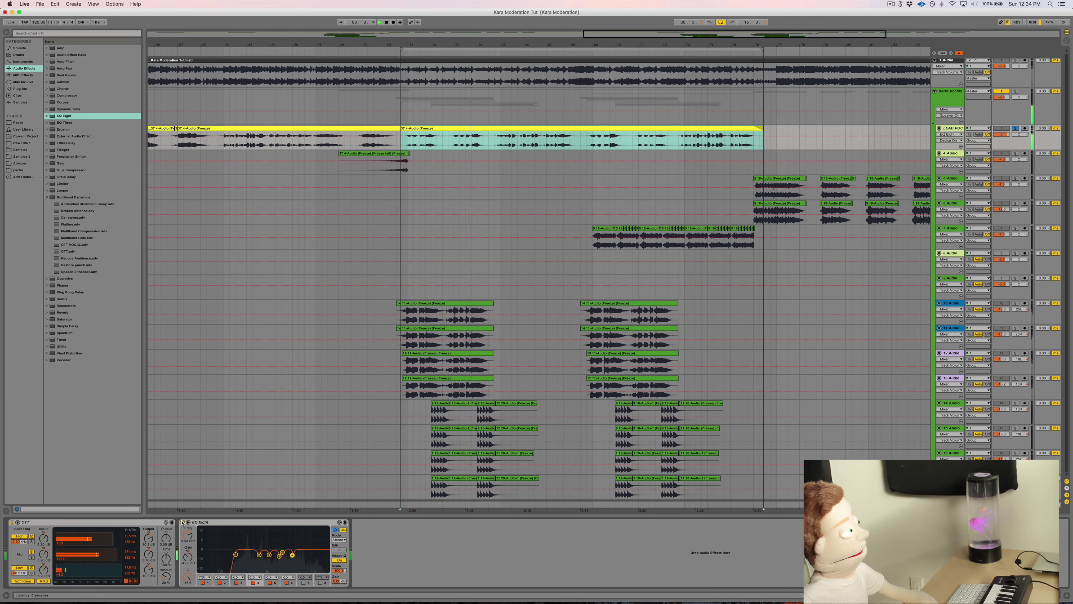
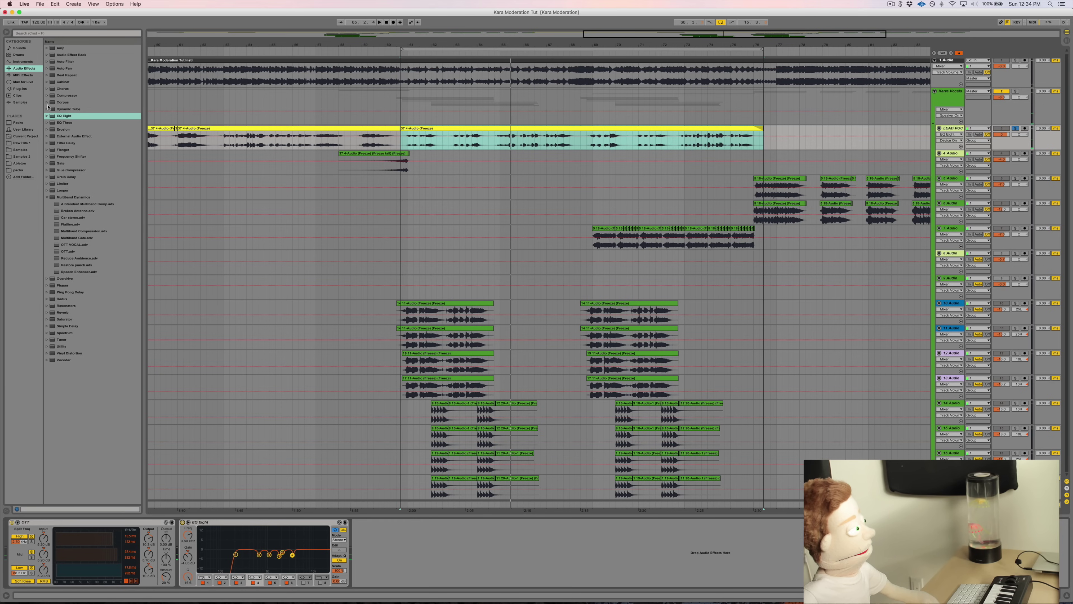
# Step: Search the plug-ins for 1176 and add UAD UA 1176 Rev A after EQ Eight on the lead vocal track
pyautogui.click(18, 89)
pyautogui.click(40, 33)
pyautogui.write('1176')
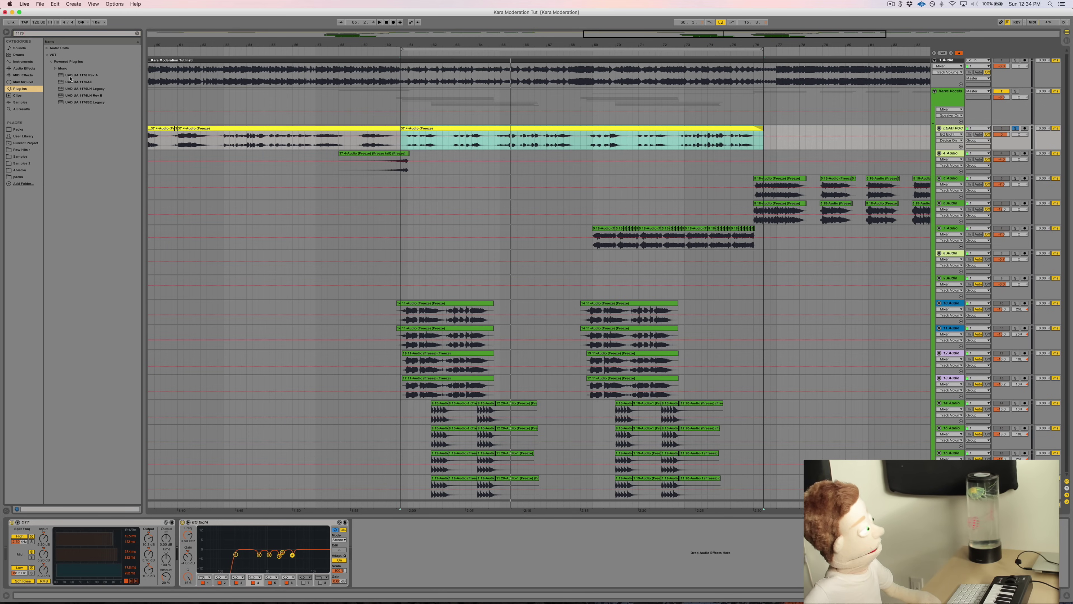
pyautogui.doubleClick(68, 76)
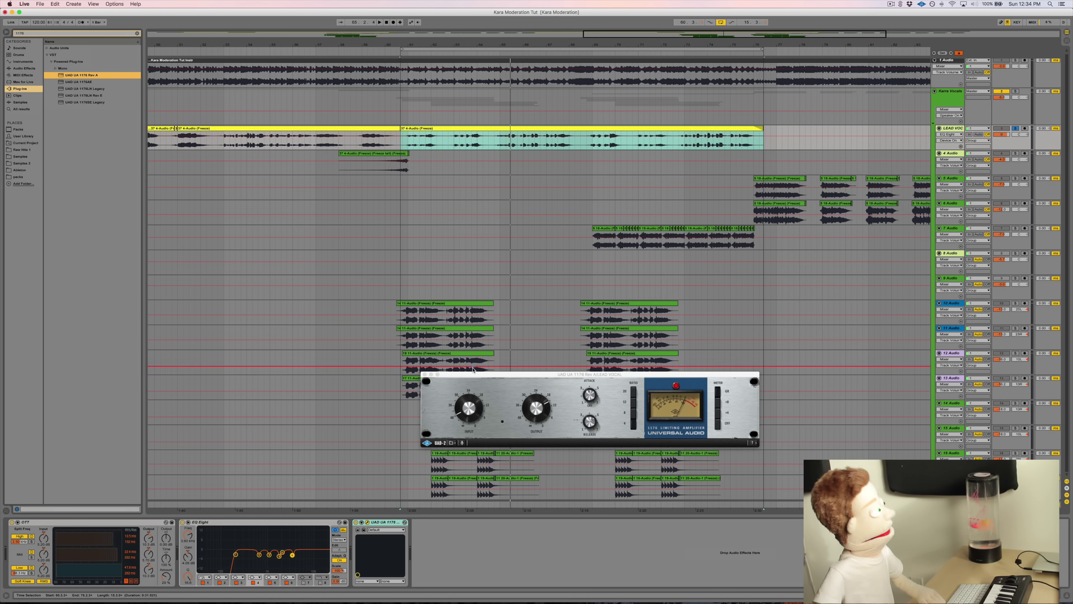
pyautogui.moveTo(474, 375); pyautogui.dragTo(517, 388)
pyautogui.moveTo(505, 438); pyautogui.dragTo(508, 402)
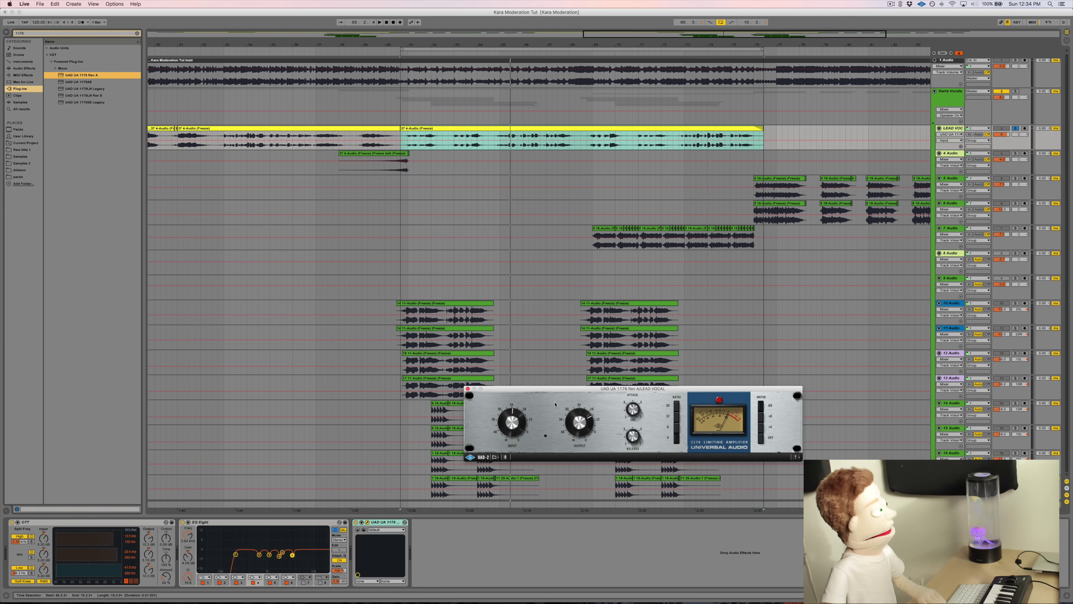
# Step: Play the lead vocal from the middle of its last clip and adjust the 1176's output, attack and release by ear
pyautogui.click(408, 149)
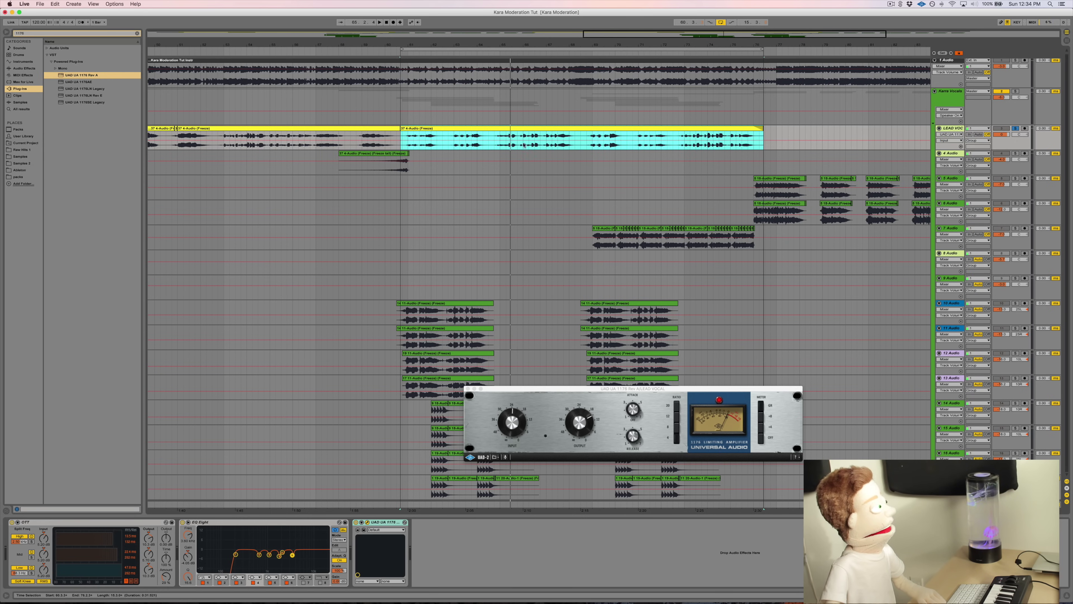
pyautogui.click(501, 147)
pyautogui.press('space')
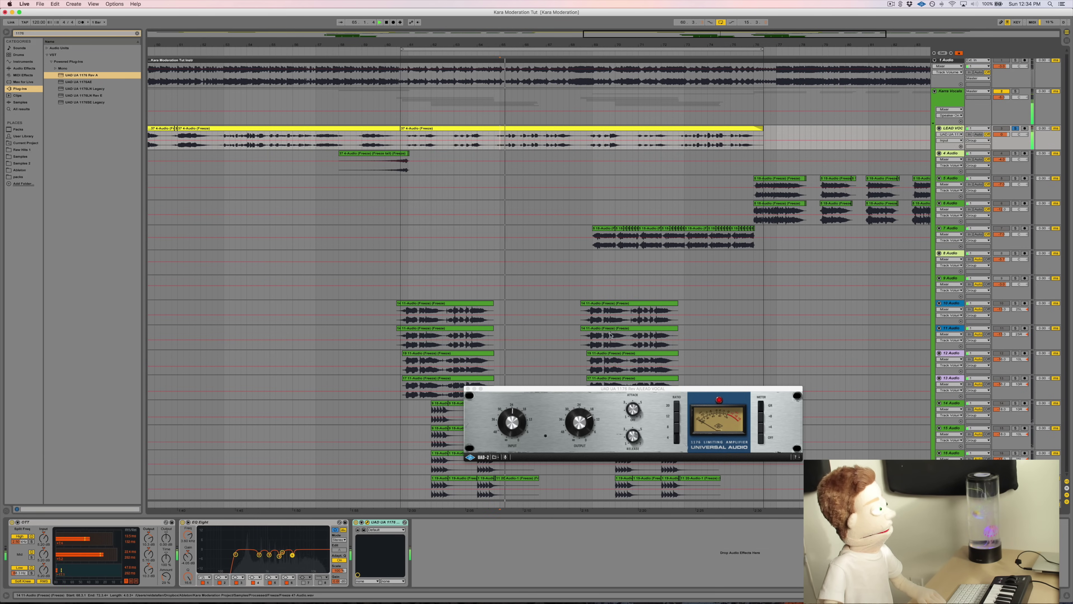
pyautogui.moveTo(587, 426); pyautogui.dragTo(639, 431)
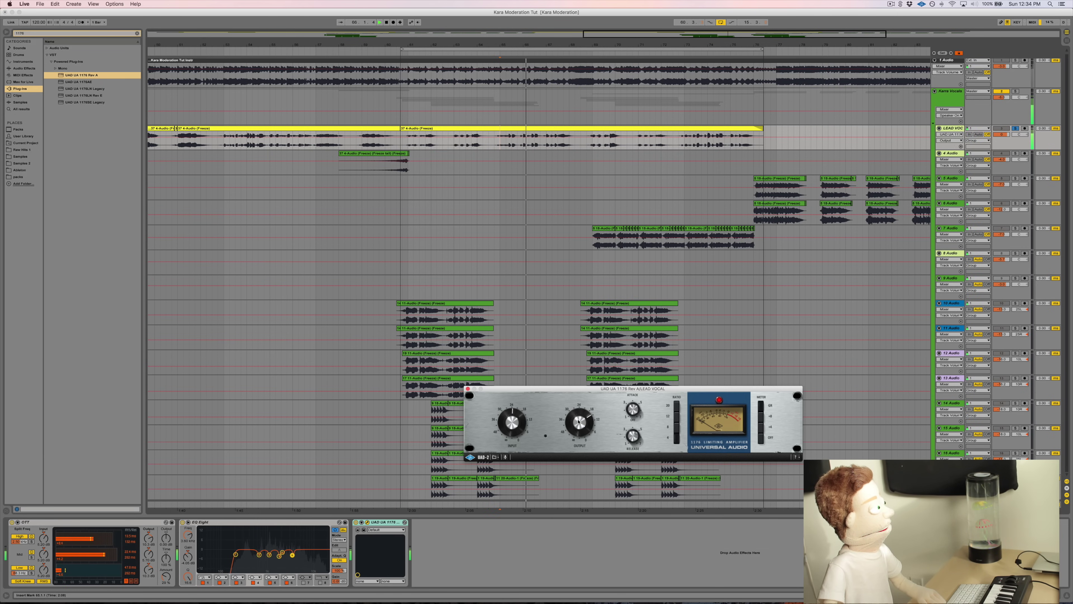
pyautogui.click(668, 420)
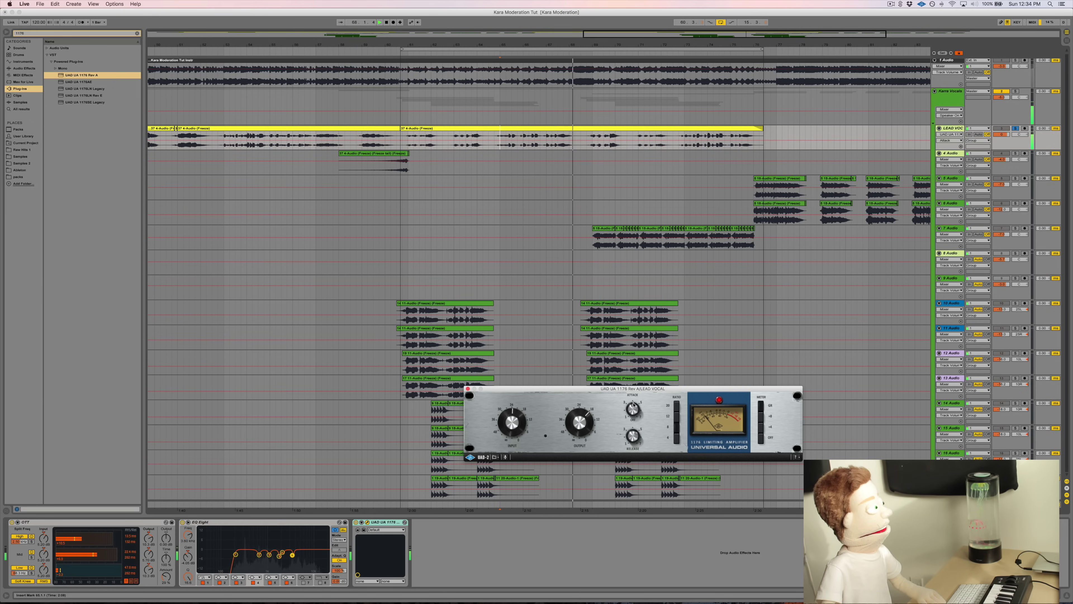
pyautogui.click(644, 396)
pyautogui.click(631, 435)
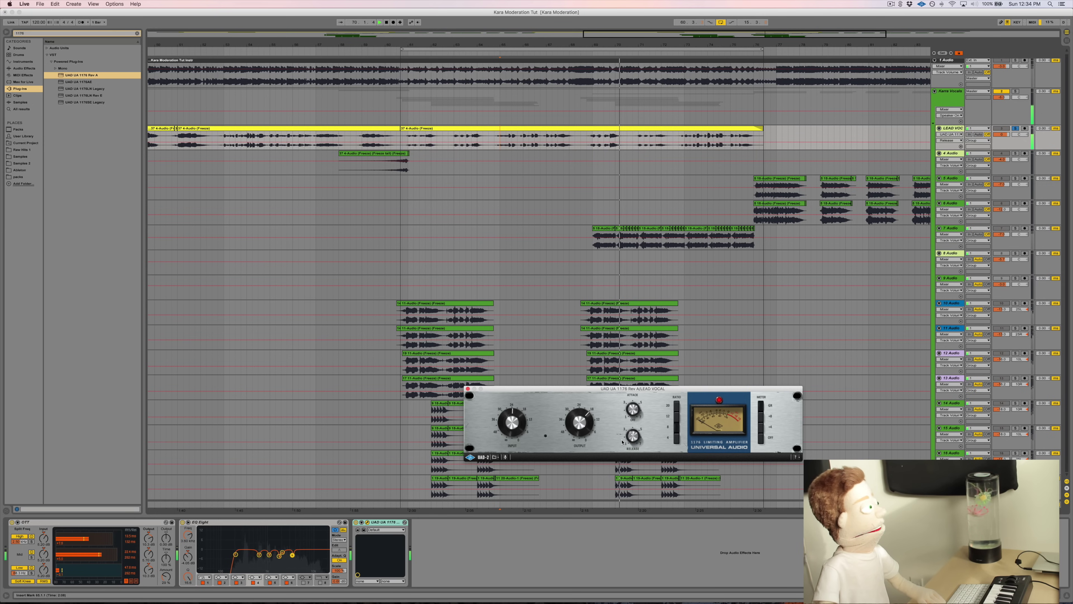
pyautogui.click(633, 408)
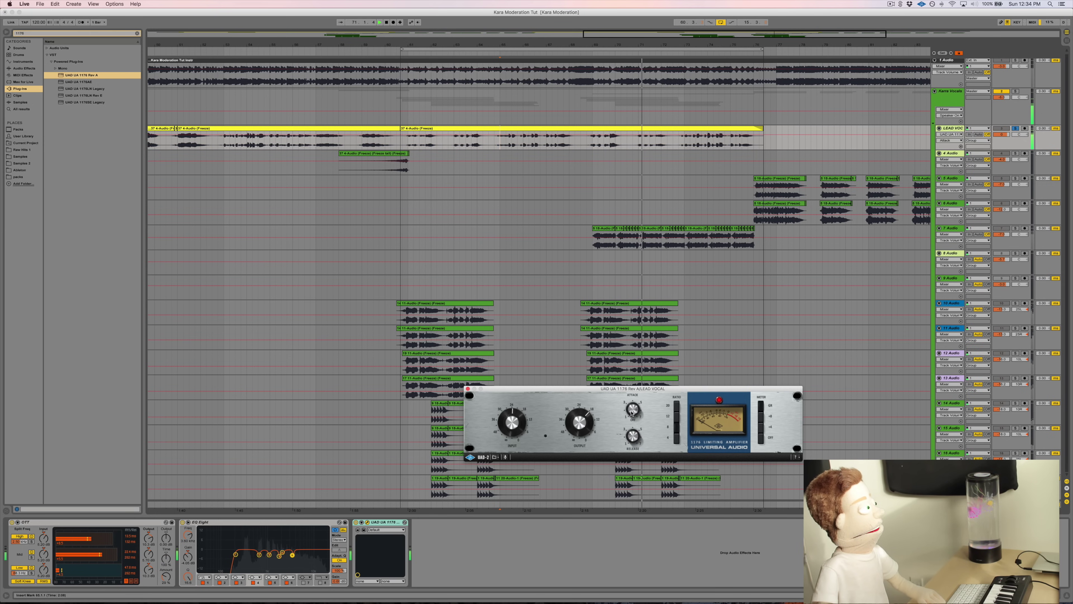
# Step: Raise the 1176's input to drive more compression, and rebalance its output and attack by ear during playback
pyautogui.click(514, 417)
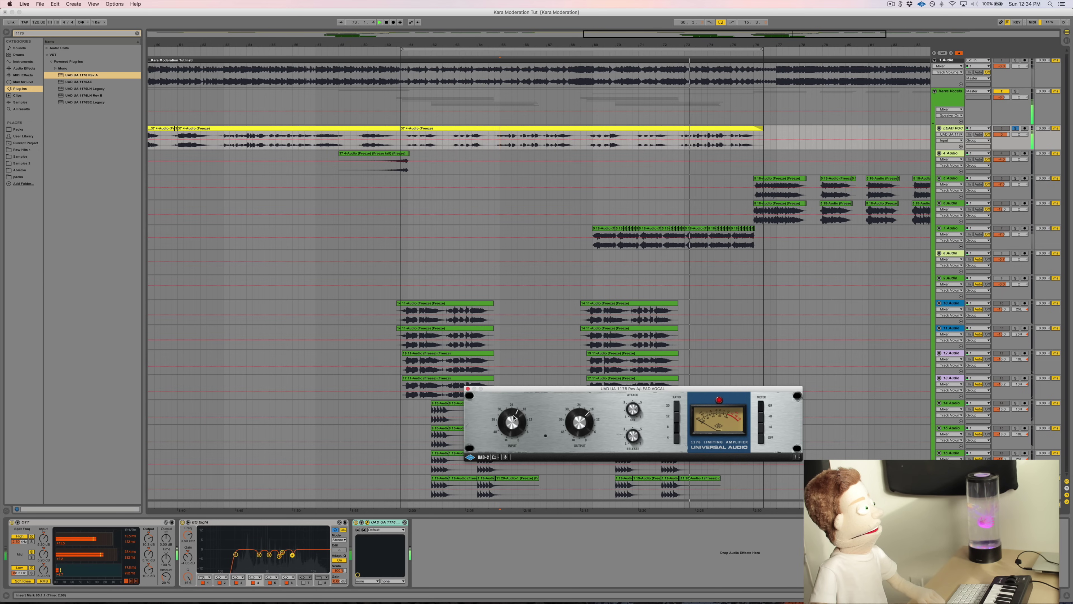
pyautogui.click(580, 418)
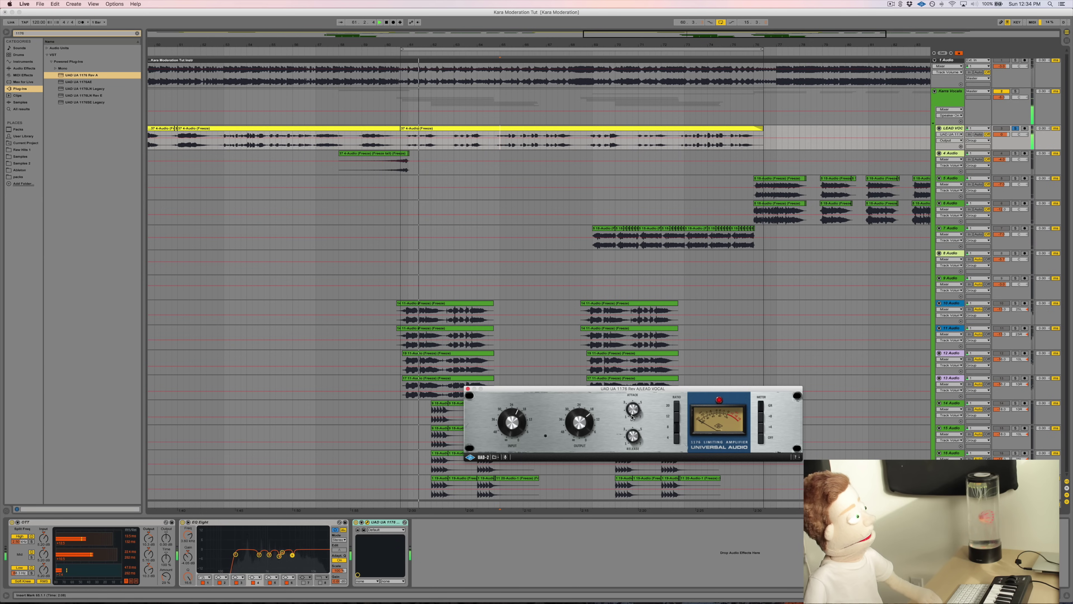
pyautogui.click(632, 404)
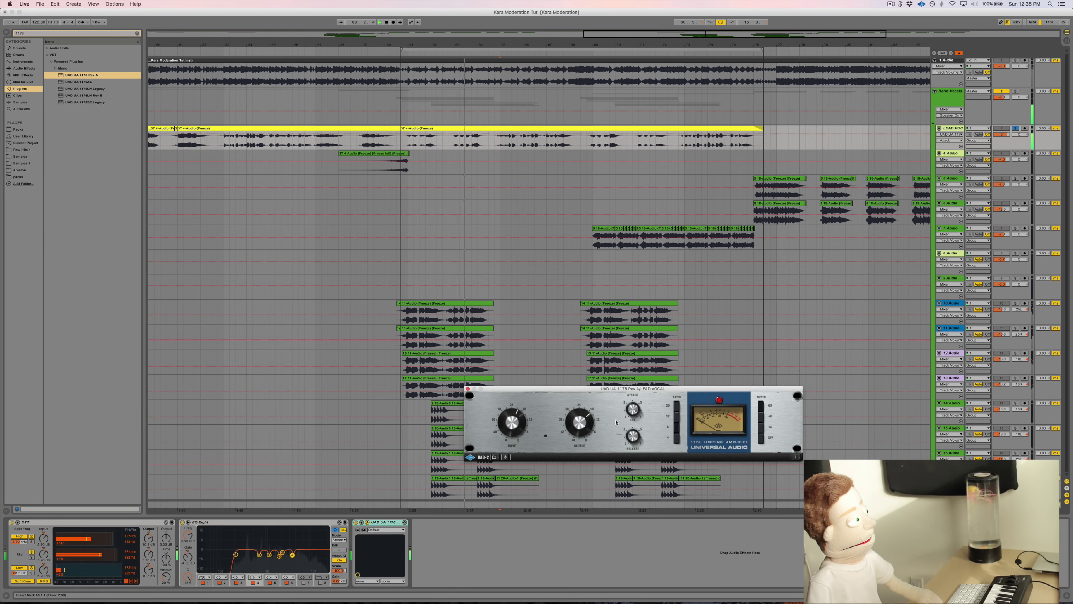
# Step: Fine-tune the 1176's input by ear while the lead vocal plays, and stop playback
pyautogui.click(512, 419)
pyautogui.moveTo(512, 418); pyautogui.dragTo(509, 424)
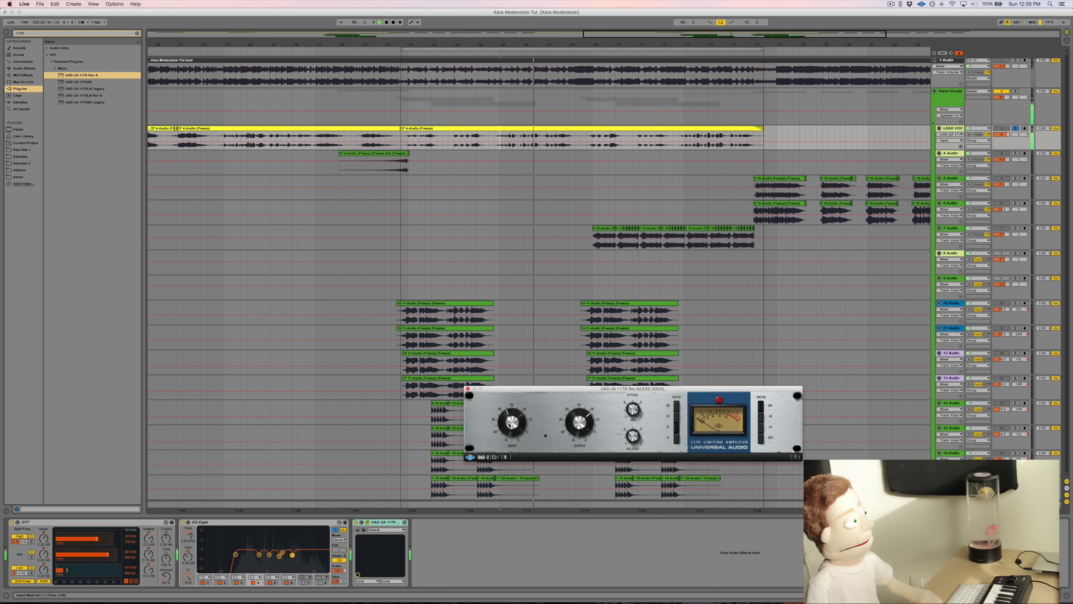
pyautogui.moveTo(508, 423); pyautogui.dragTo(510, 421)
pyautogui.press('space')
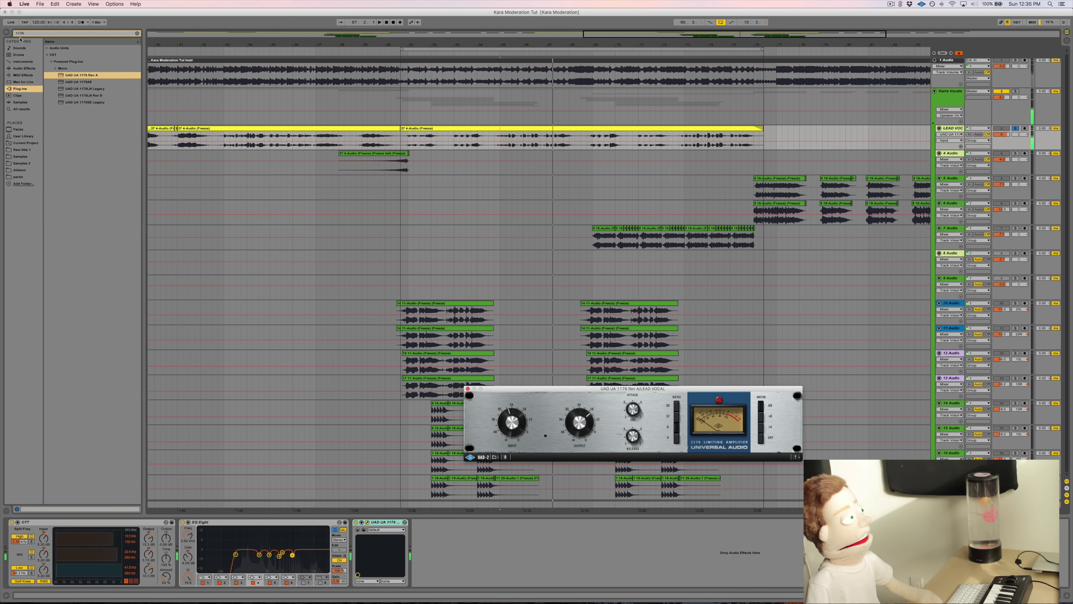
# Step: Search the plug-ins for "la", add UAD Teletronix LA-2A Legacy after the 1176 on the lead vocal track, and close the 1176 window
pyautogui.click(27, 32)
pyautogui.write('l')
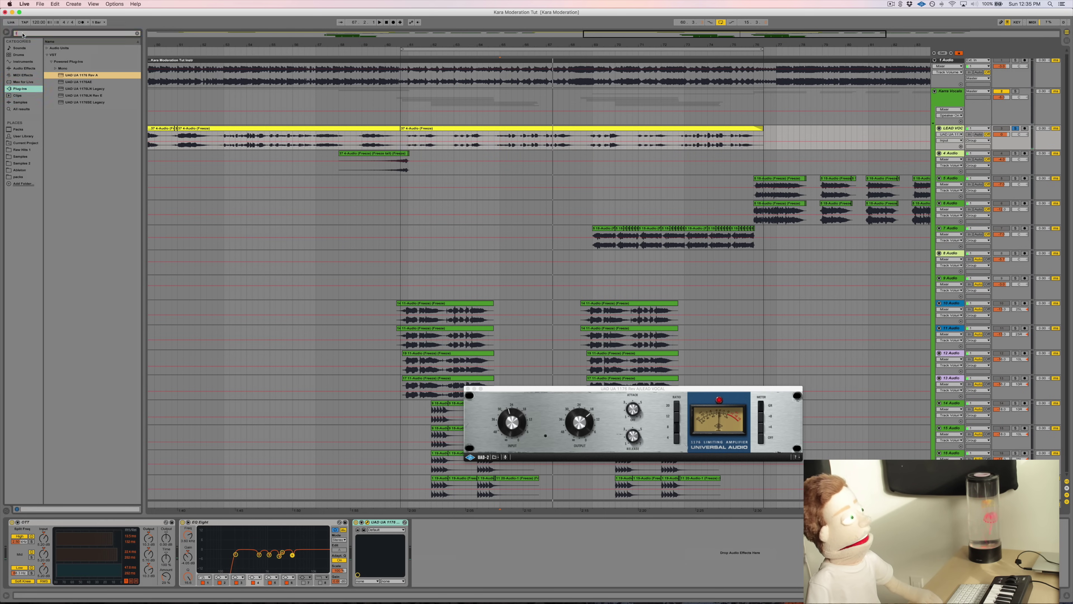
pyautogui.write('a')
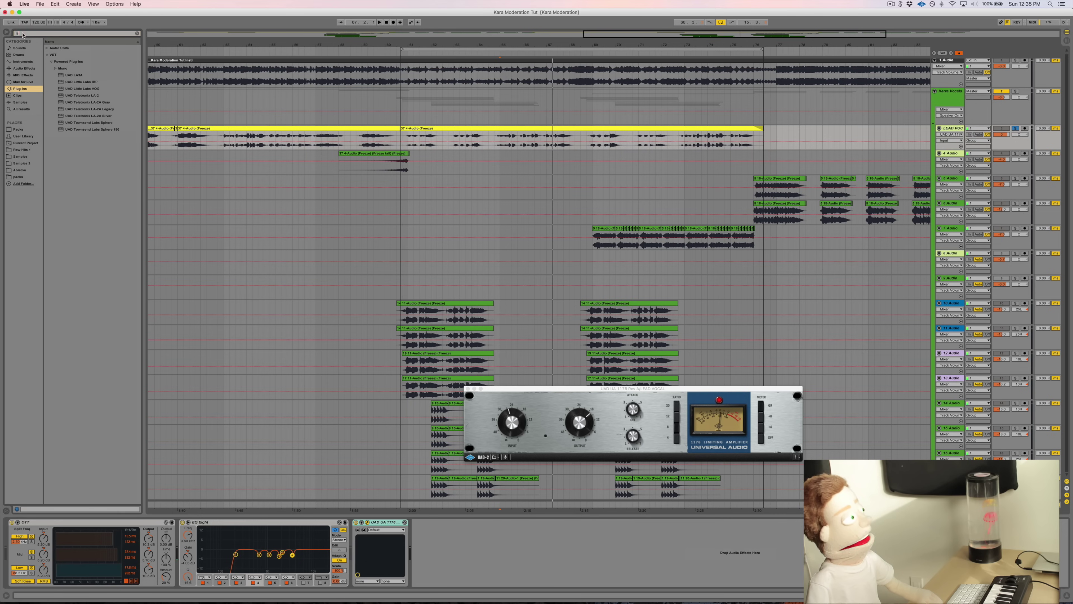
pyautogui.doubleClick(105, 111)
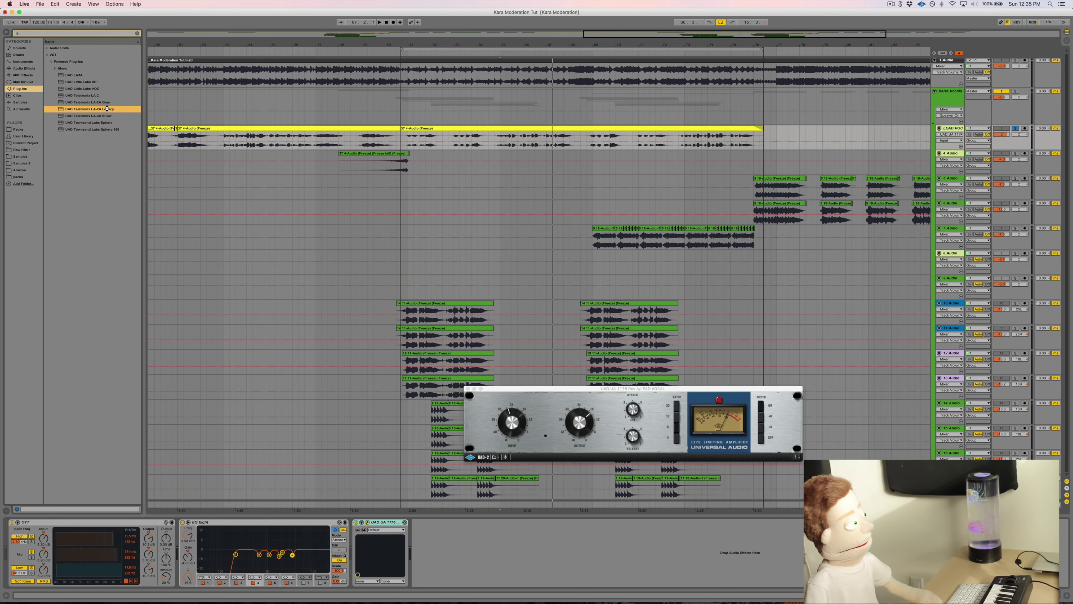
pyautogui.click(467, 389)
pyautogui.moveTo(500, 393); pyautogui.dragTo(461, 338)
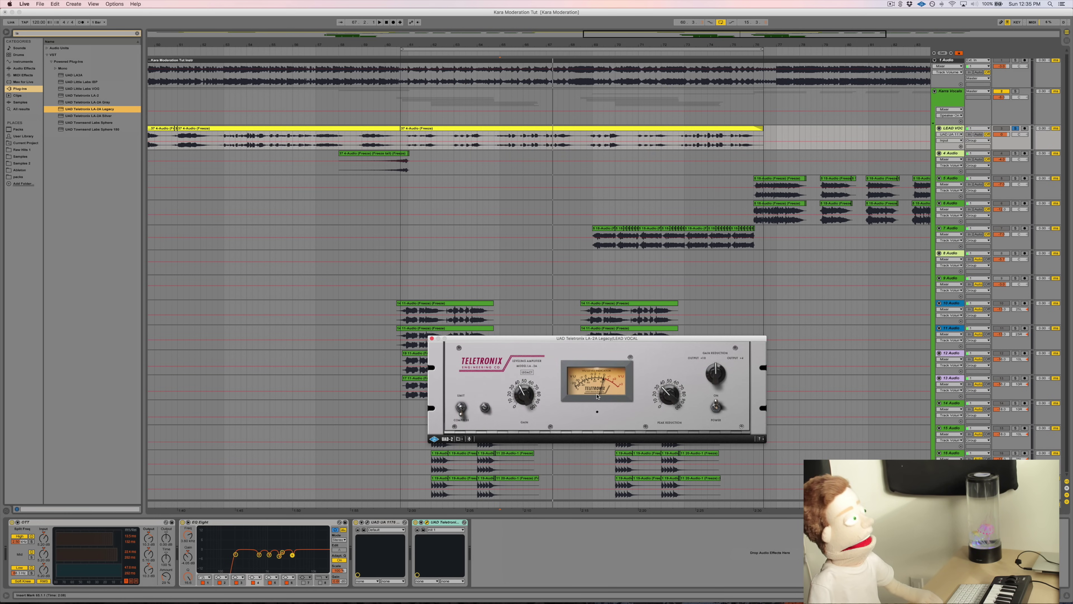
# Step: Play the lead vocal, adjust the LA-2A's gain and peak reduction by ear, and close its window
pyautogui.press('space')
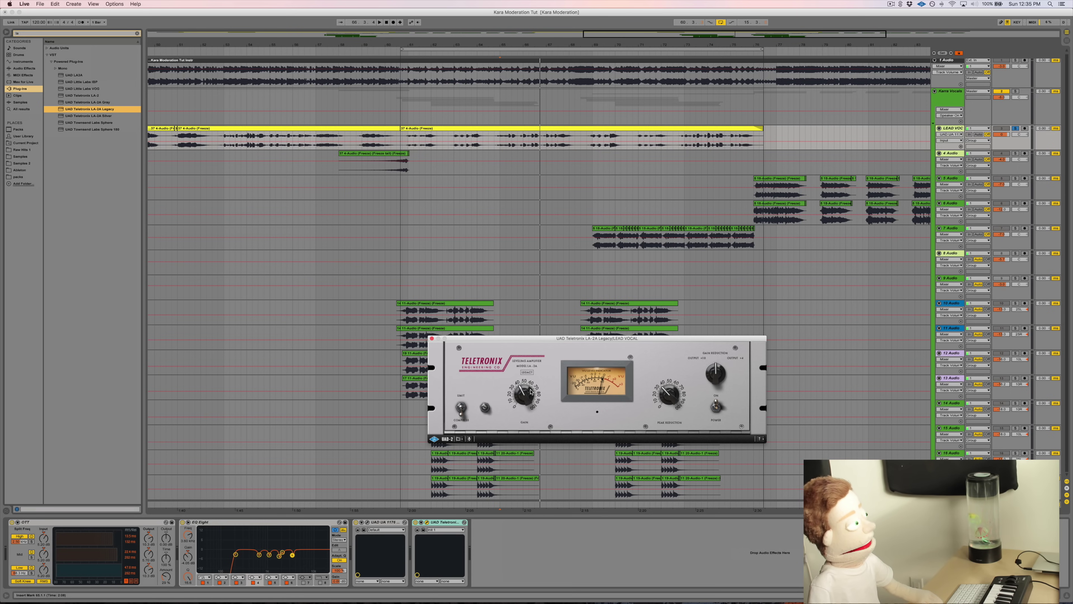
pyautogui.press('space')
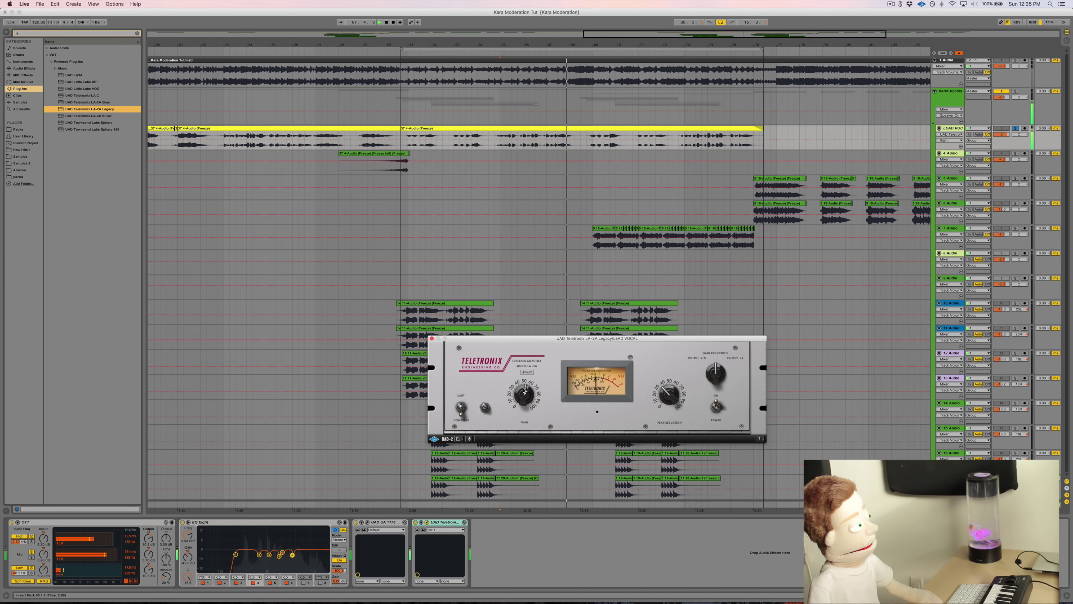
pyautogui.click(659, 397)
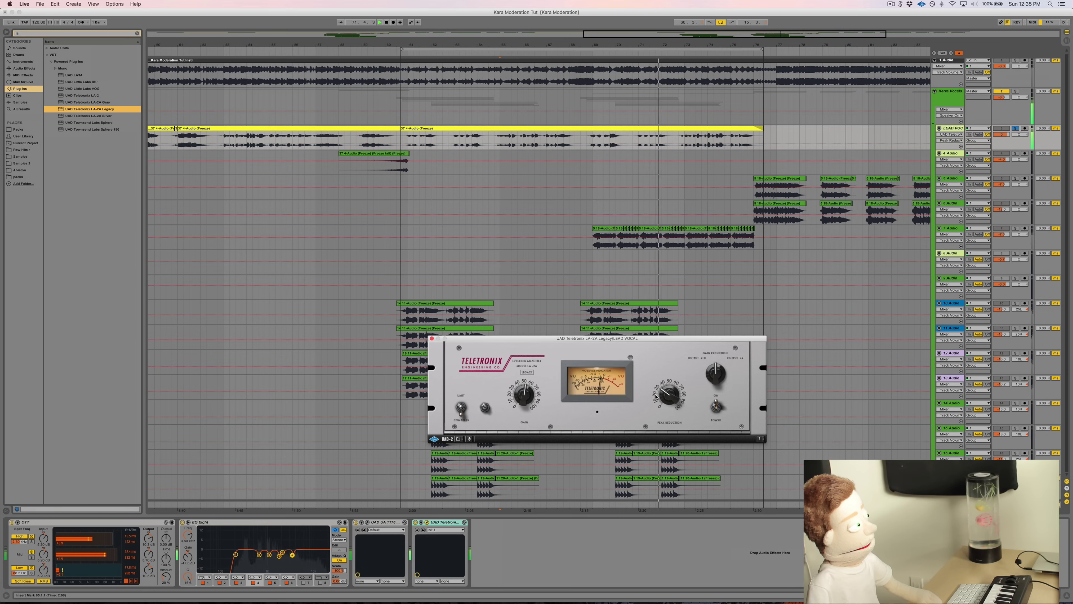
pyautogui.click(431, 339)
pyautogui.press('space')
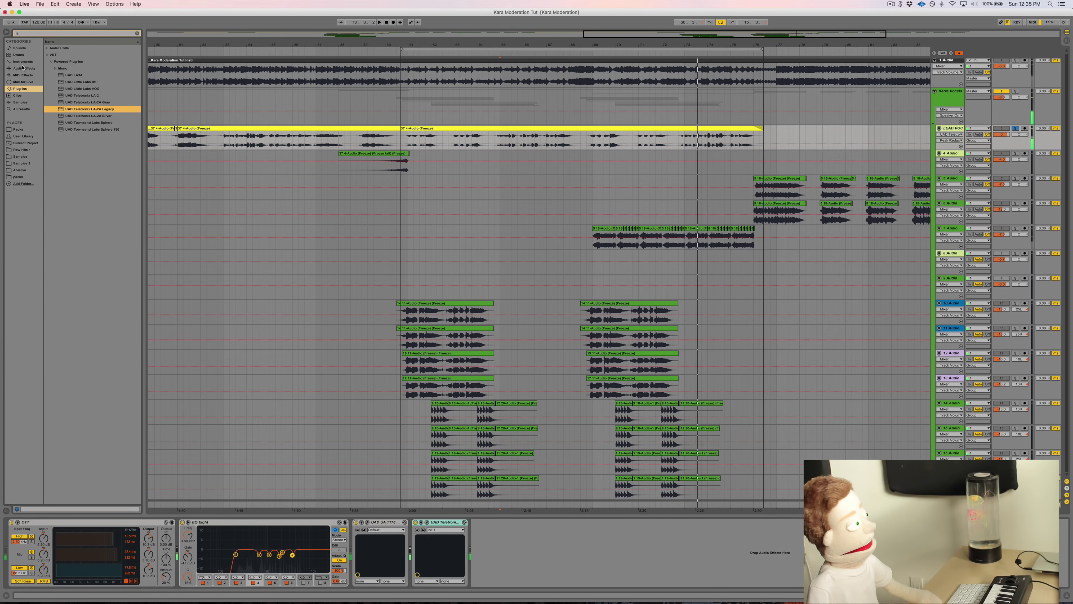
# Step: Add a second EQ Eight after the LA-2A, make its first band a low cut with a raised frequency, and audition it
pyautogui.click(23, 68)
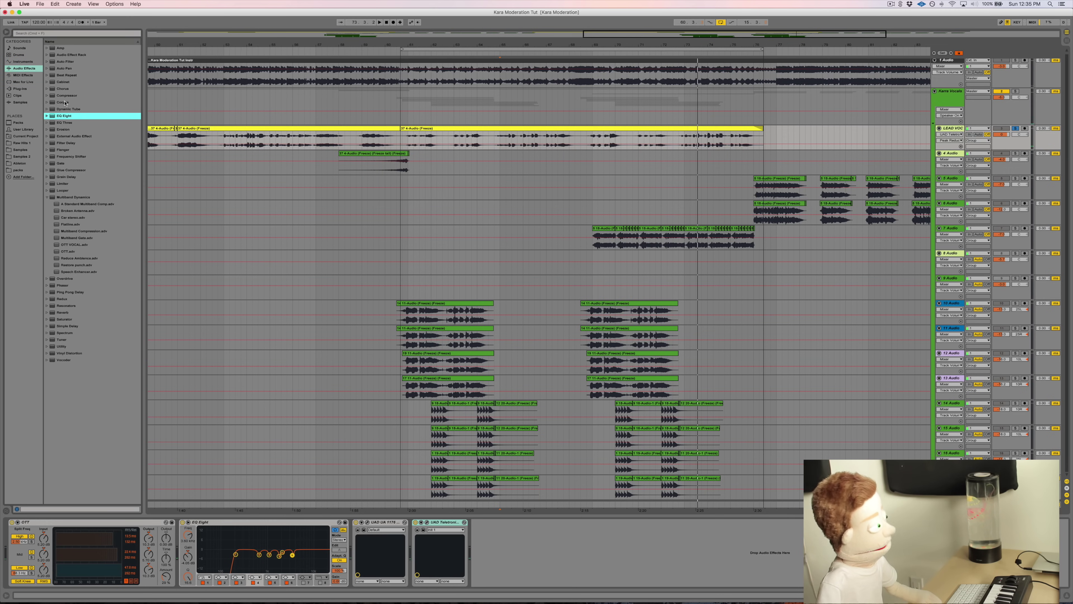
pyautogui.doubleClick(65, 115)
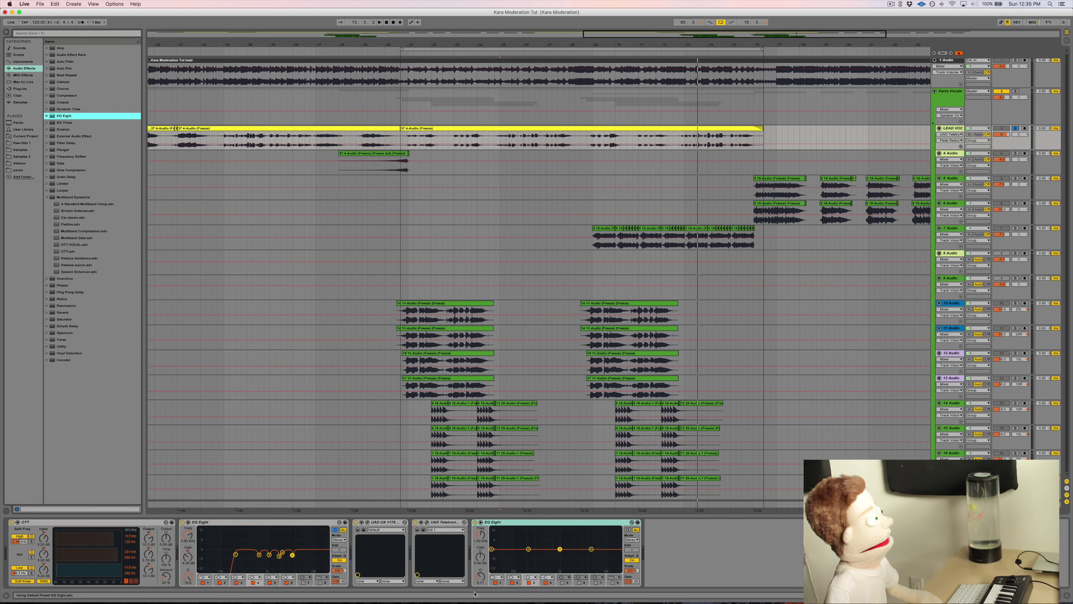
pyautogui.click(494, 577)
pyautogui.click(500, 546)
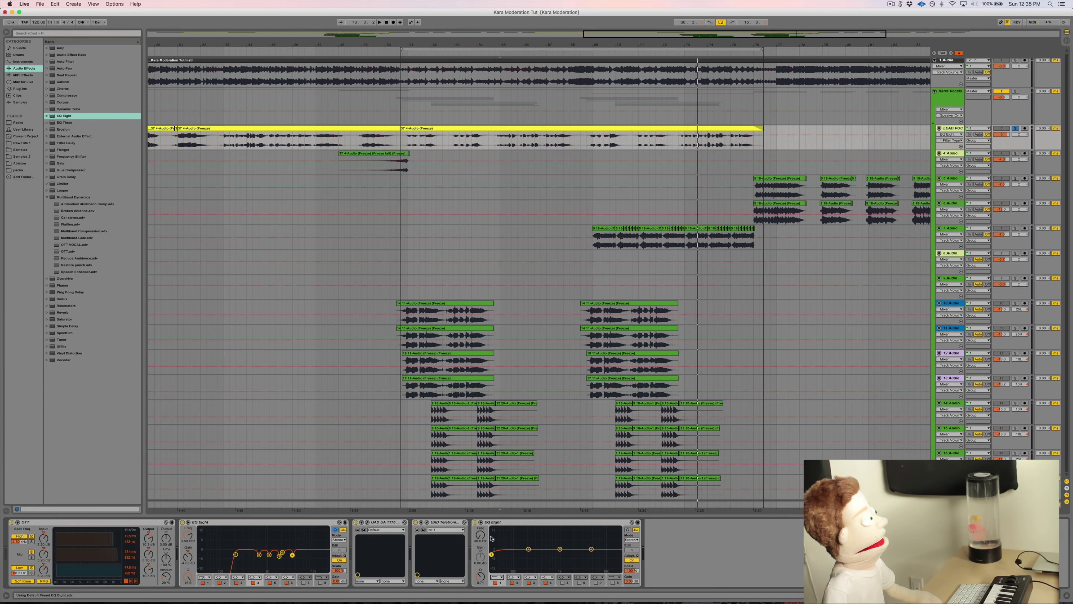
pyautogui.click(482, 535)
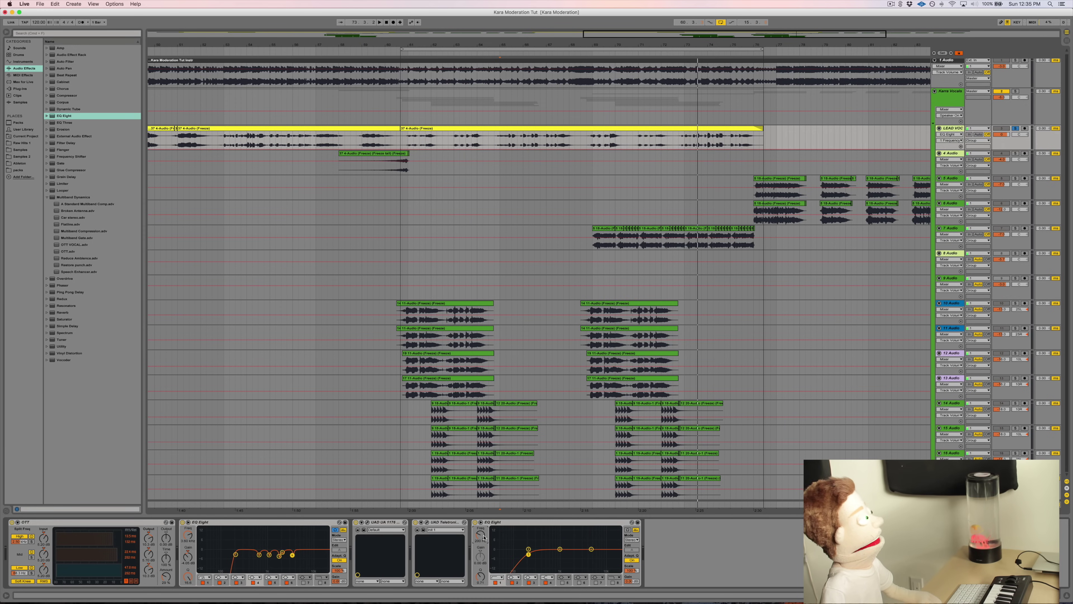
pyautogui.press('space')
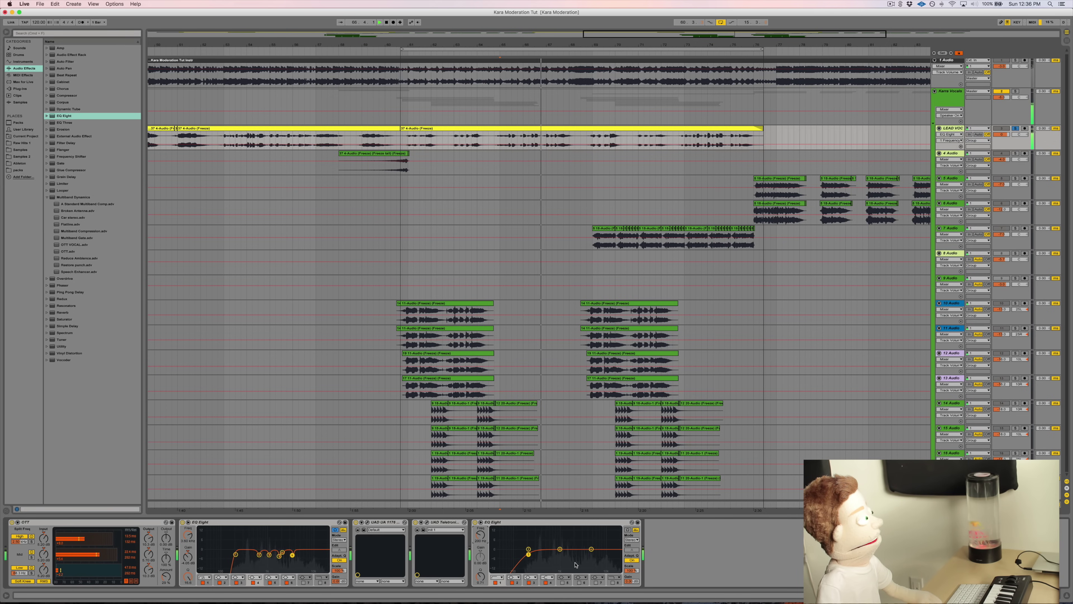
pyautogui.press('space')
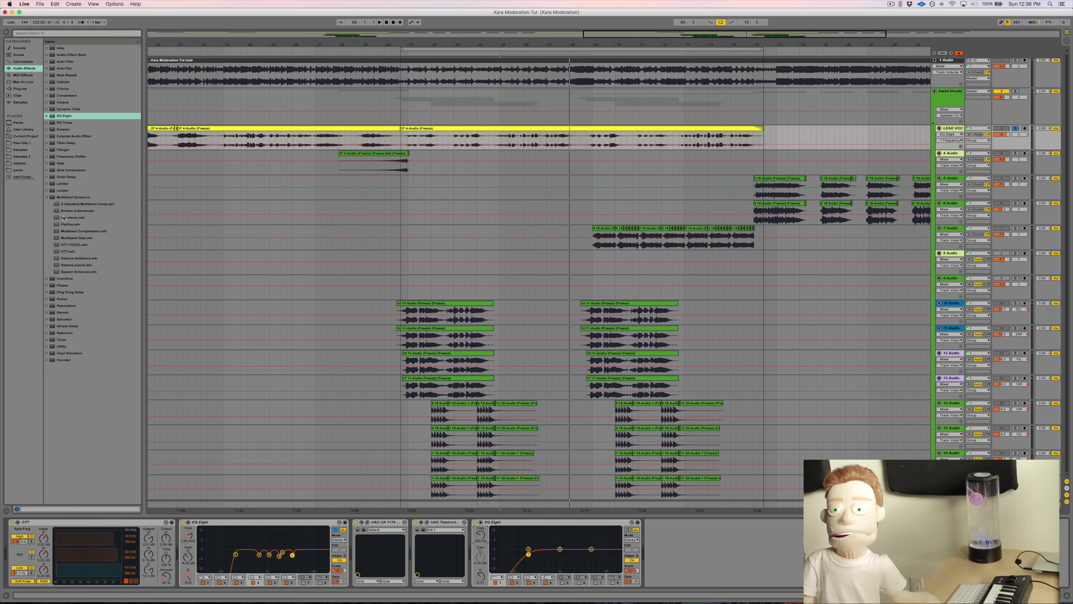
# Step: Add the Utility preset Right after the second EQ Eight on the lead vocal and listen to the result
pyautogui.click(47, 346)
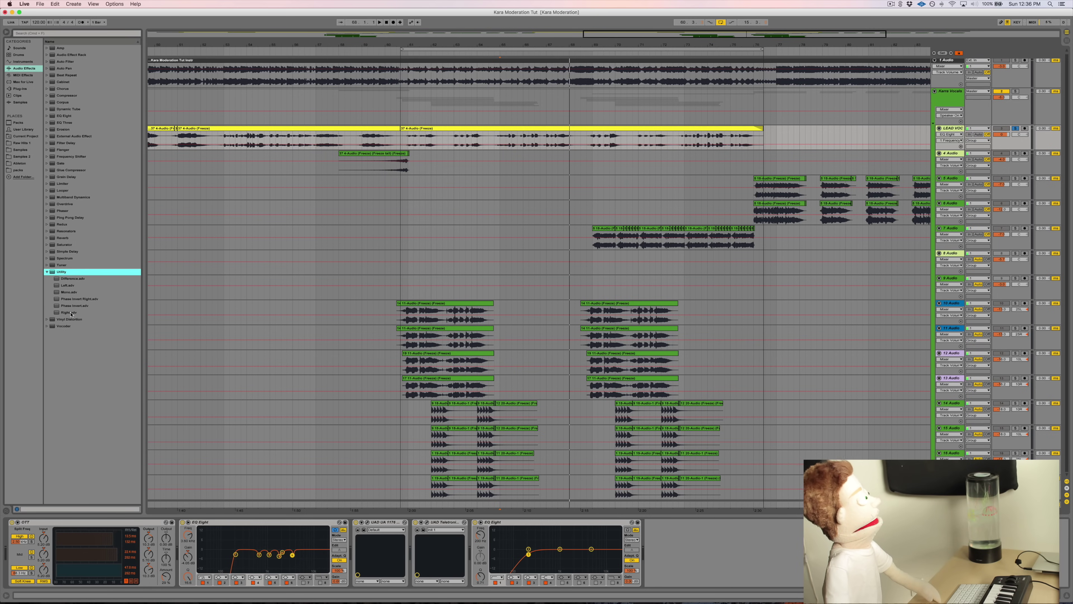
pyautogui.doubleClick(62, 313)
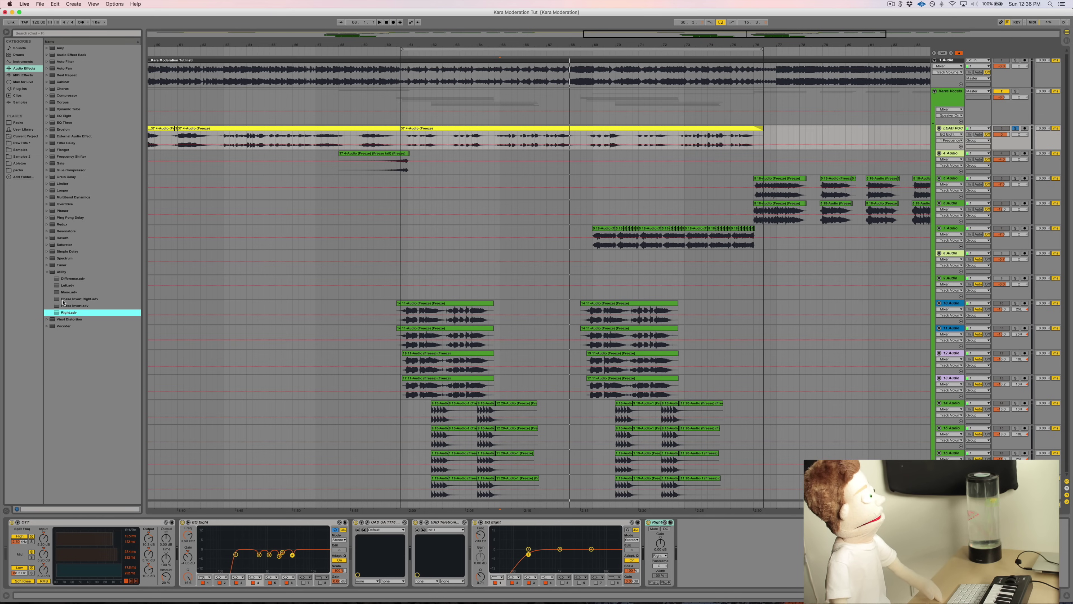
pyautogui.press('space')
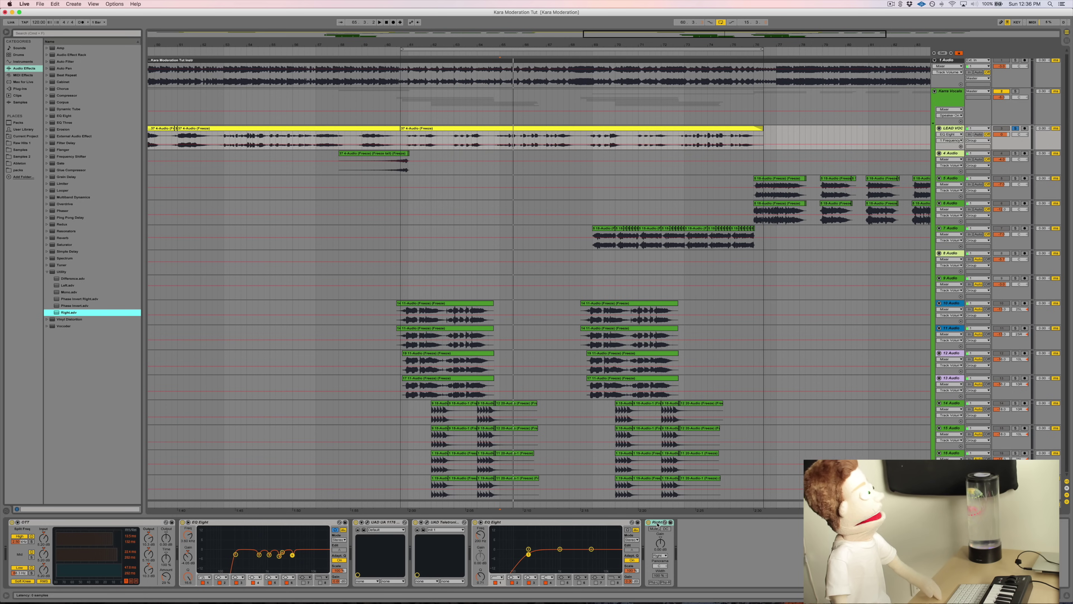
pyautogui.press('space')
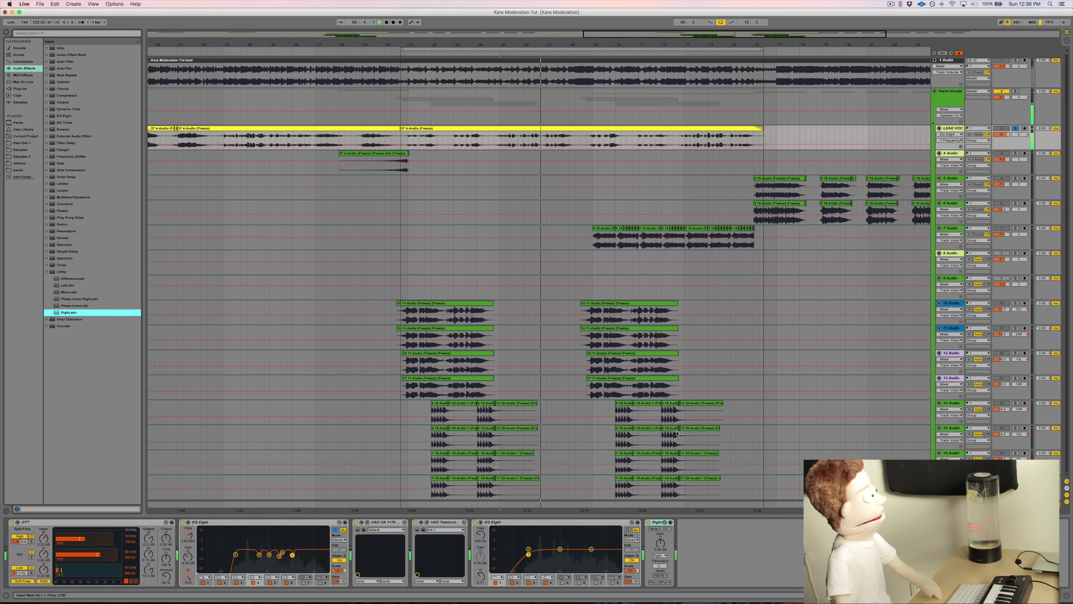
# Step: Unsolo the lead vocal, play it in the full mix, and readjust the 1176's input by ear
pyautogui.press('space')
pyautogui.click(1015, 128)
pyautogui.press('space')
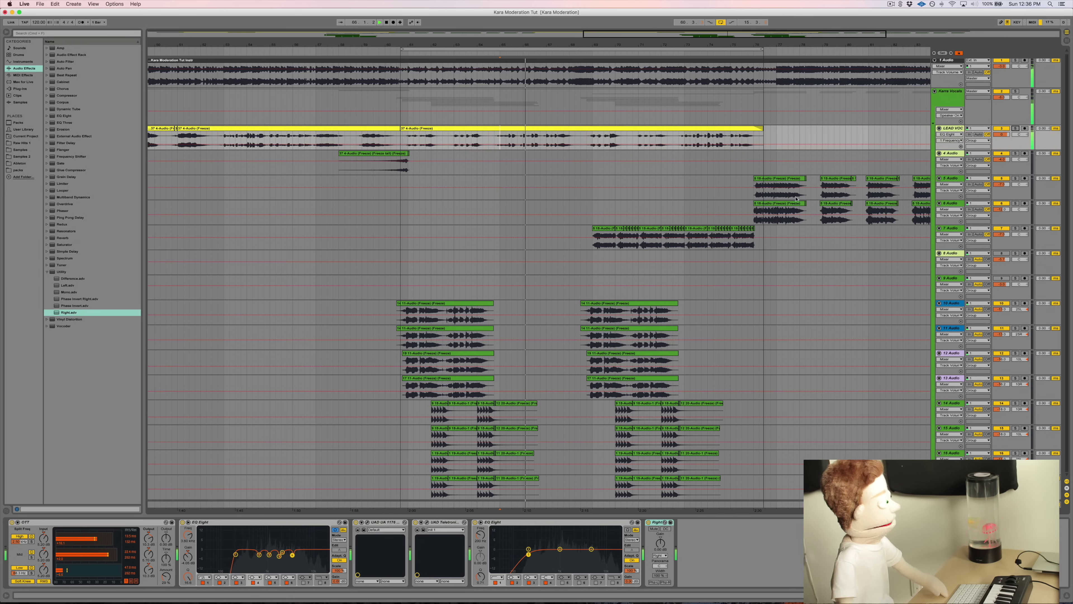
pyautogui.click(368, 523)
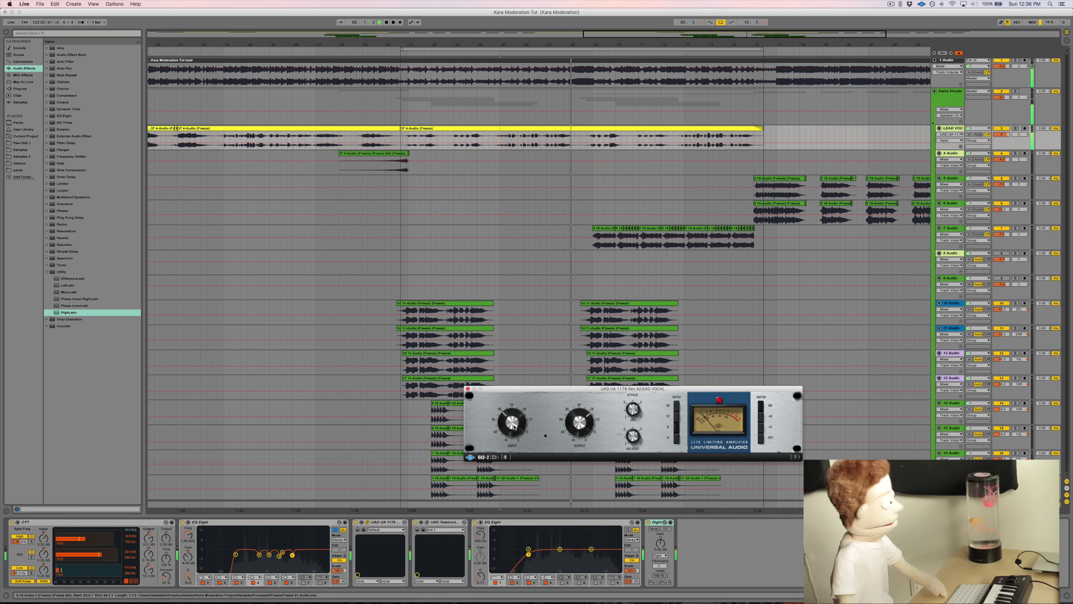
pyautogui.moveTo(514, 426); pyautogui.dragTo(487, 398)
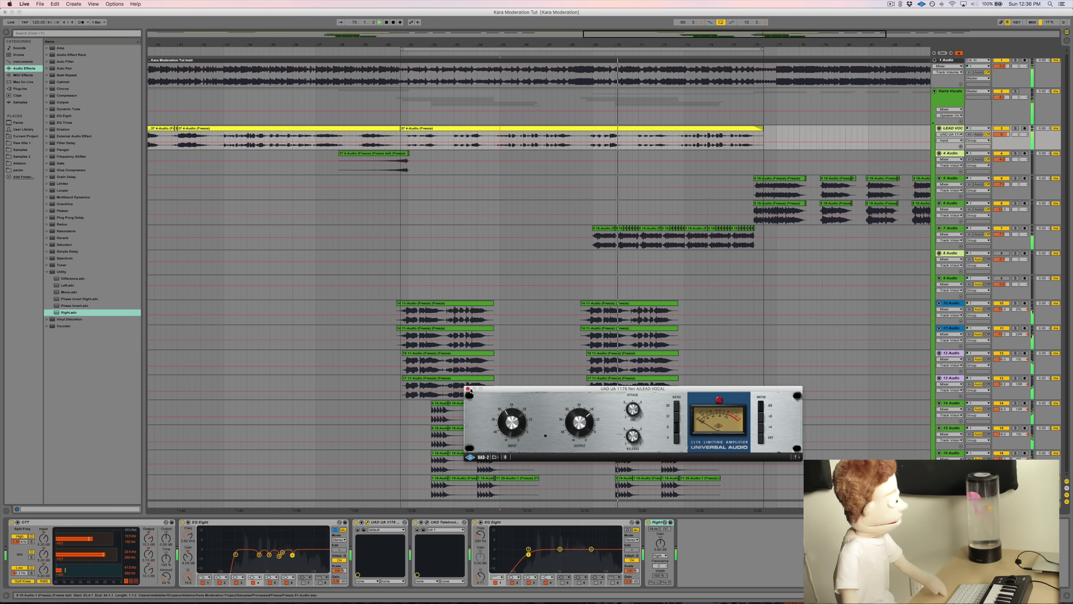
pyautogui.click(468, 388)
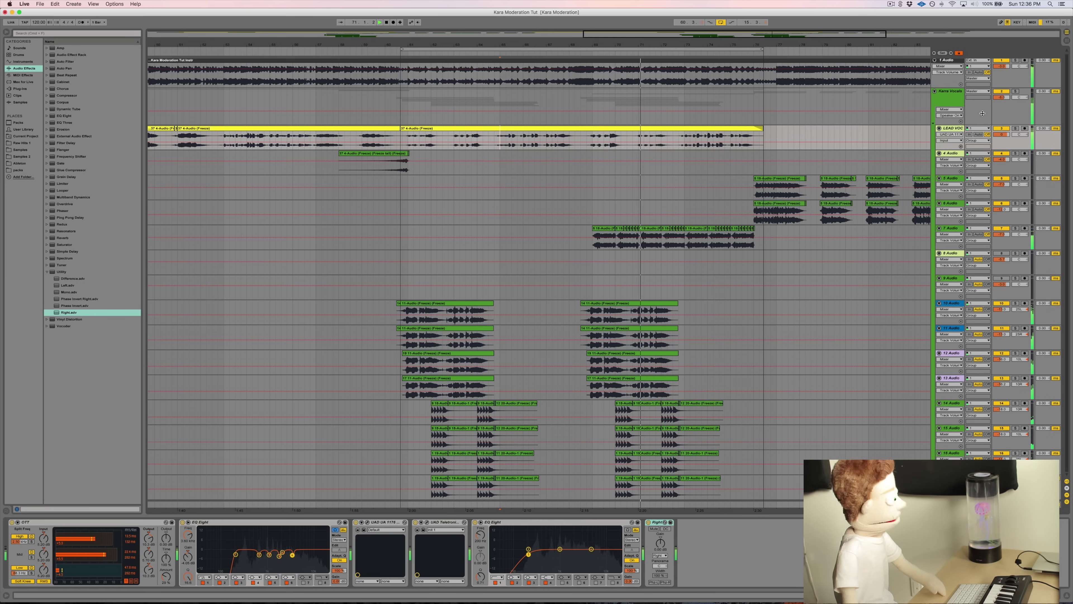
pyautogui.press('space')
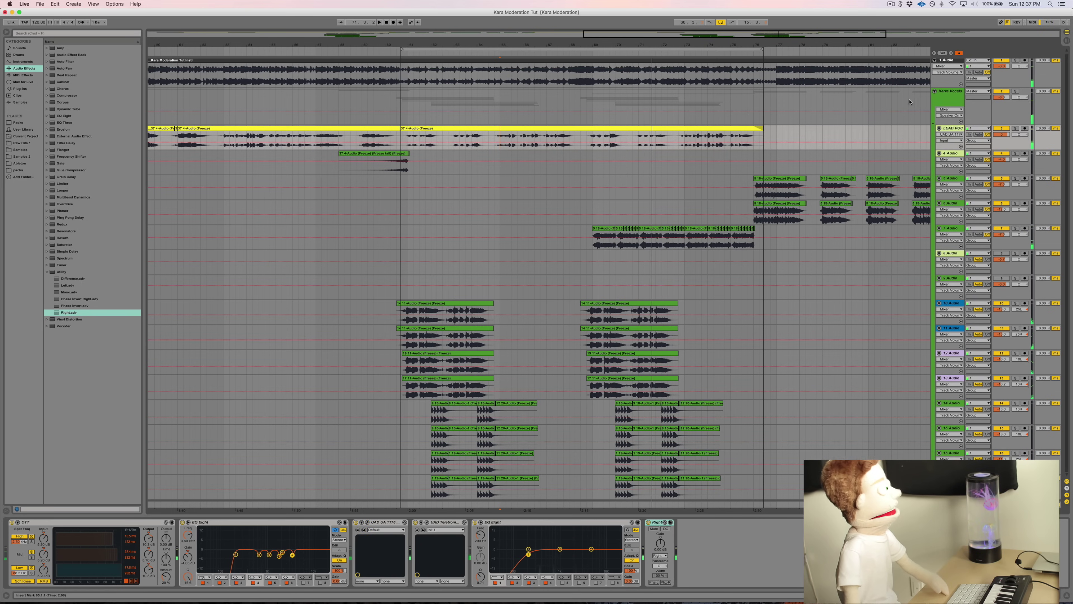
# Step: Insert two return tracks into the set
pyautogui.rightClick(1006, 116)
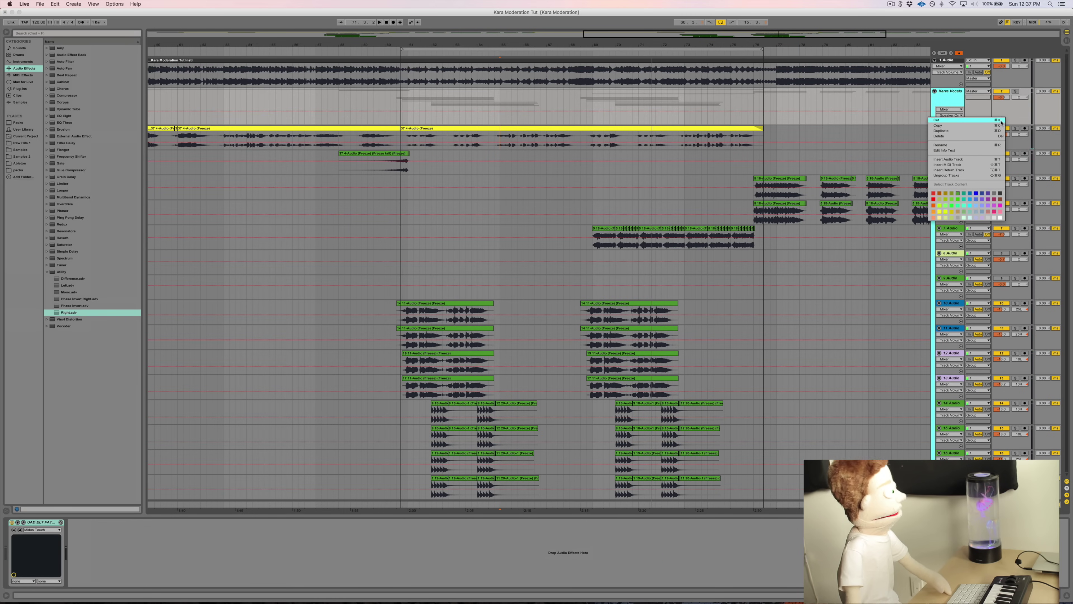
pyautogui.click(957, 170)
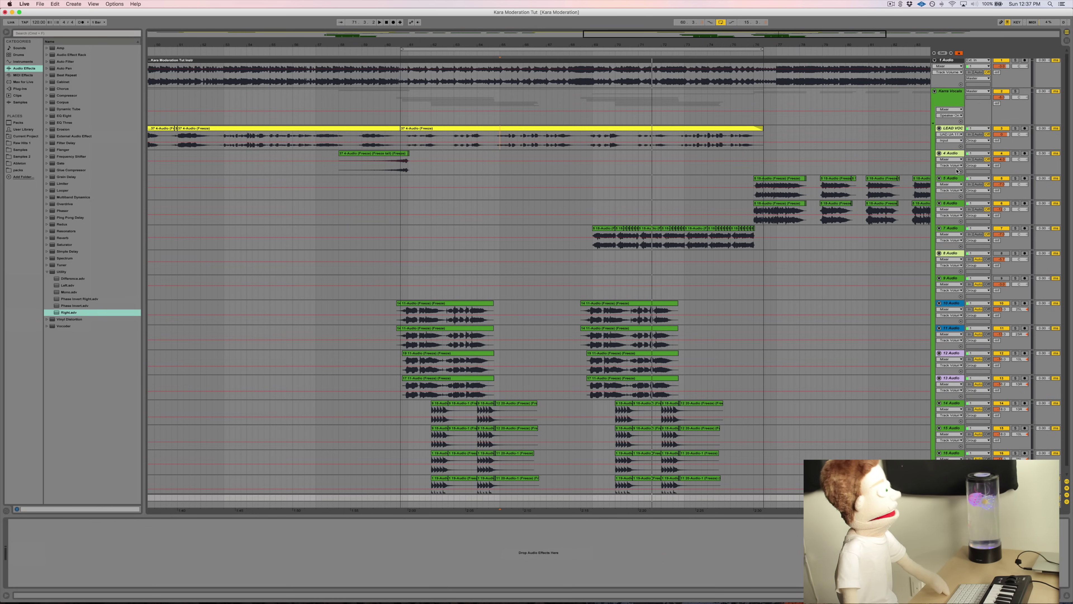
pyautogui.rightClick(1024, 109)
pyautogui.click(951, 173)
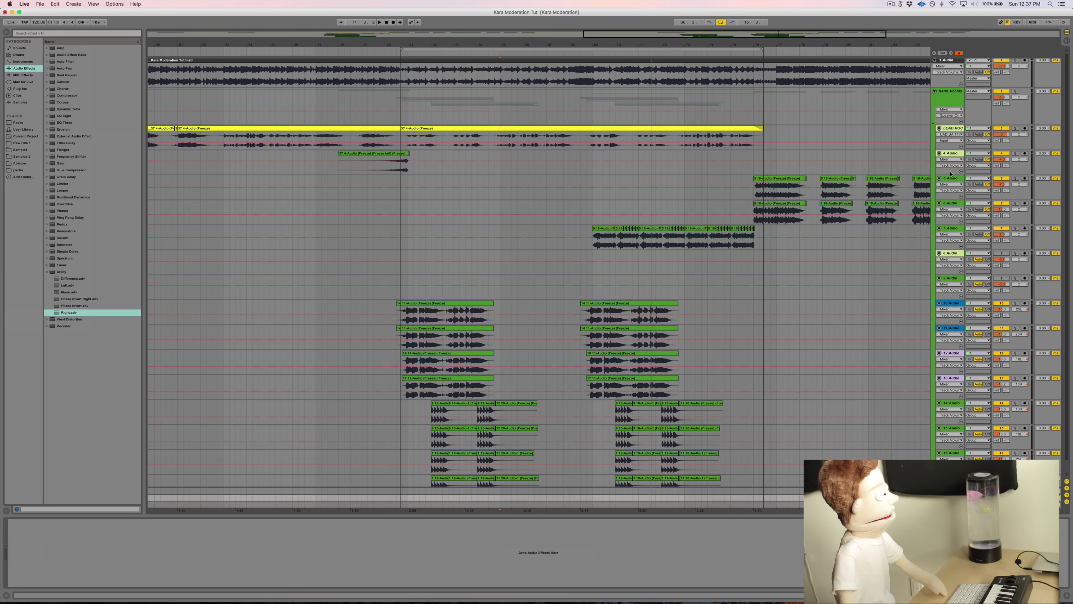
# Step: Search the plug-ins for "h-del" and load H-Delay Stereo on return track A
pyautogui.click(26, 87)
pyautogui.click(27, 34)
pyautogui.write('h-del')
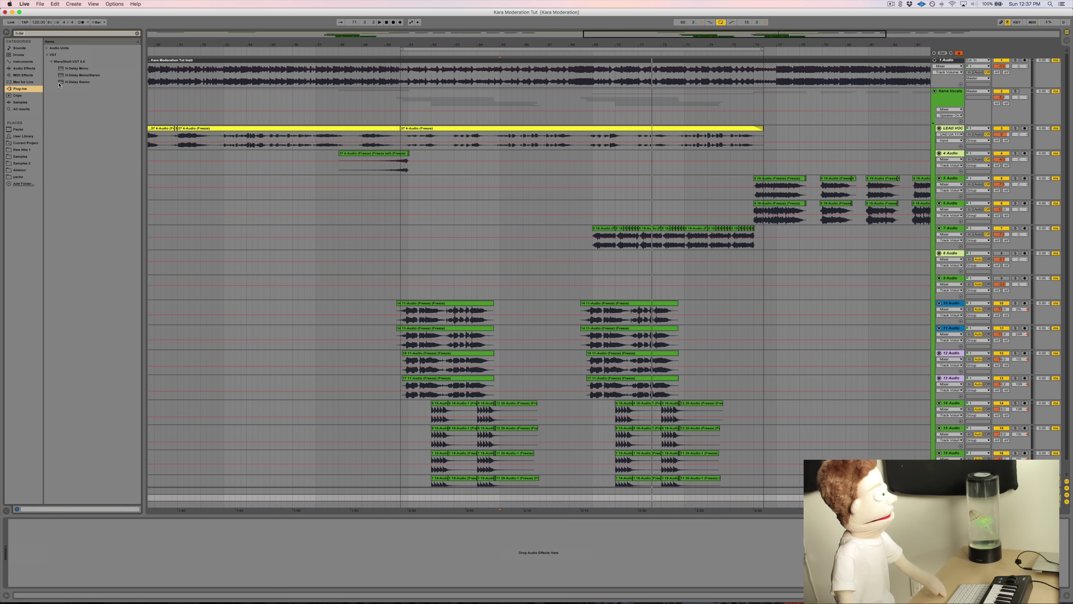
pyautogui.moveTo(59, 84); pyautogui.dragTo(776, 350)
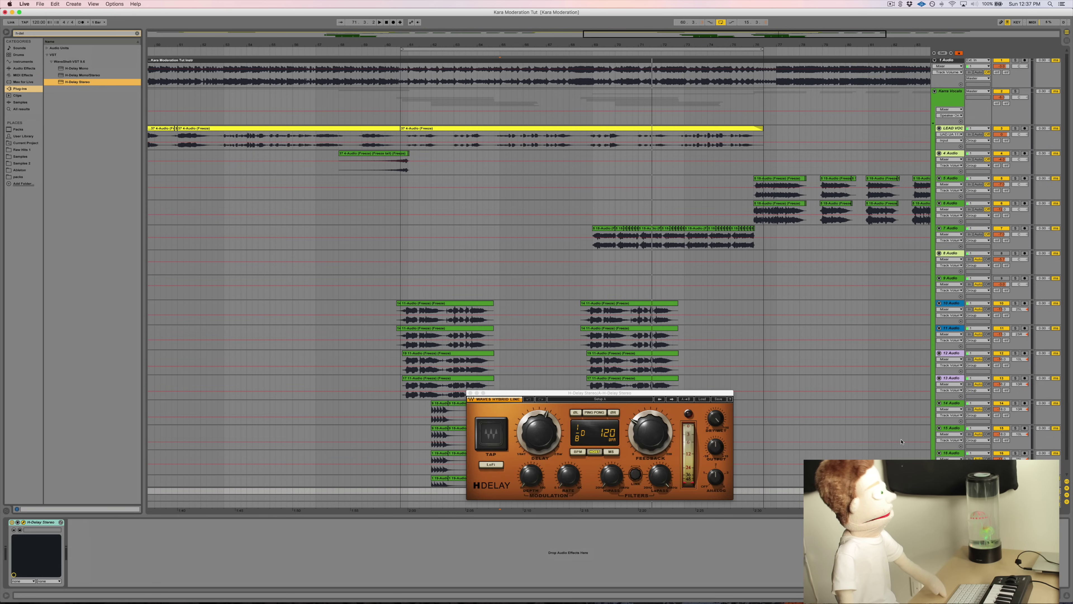
# Step: Set H-Delay's delay time to 1/4 and adjust its high-pass and low-pass filters and feedback
pyautogui.click(539, 431)
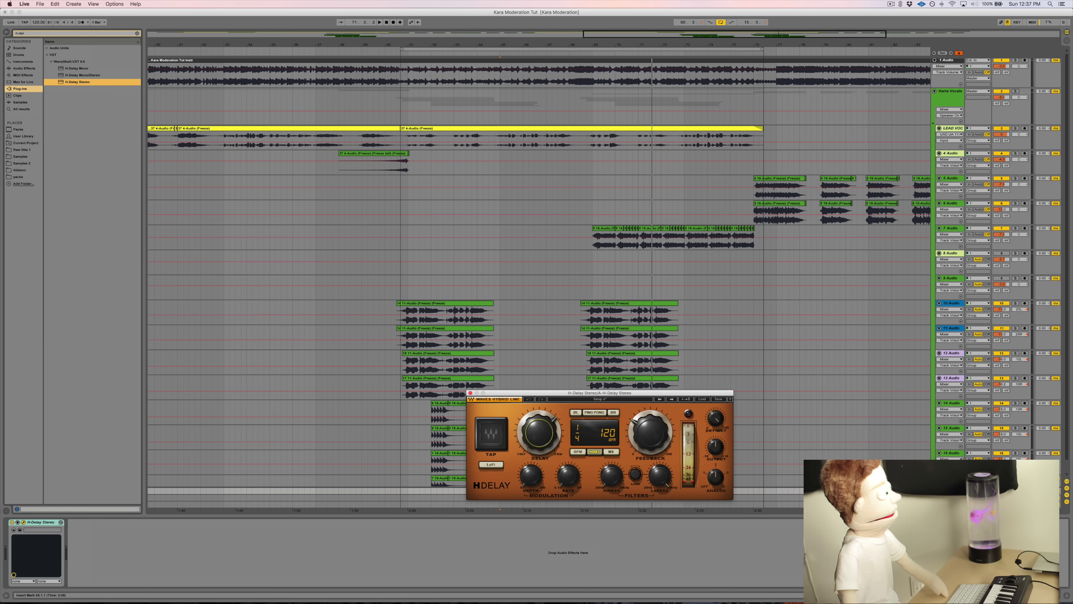
pyautogui.click(636, 439)
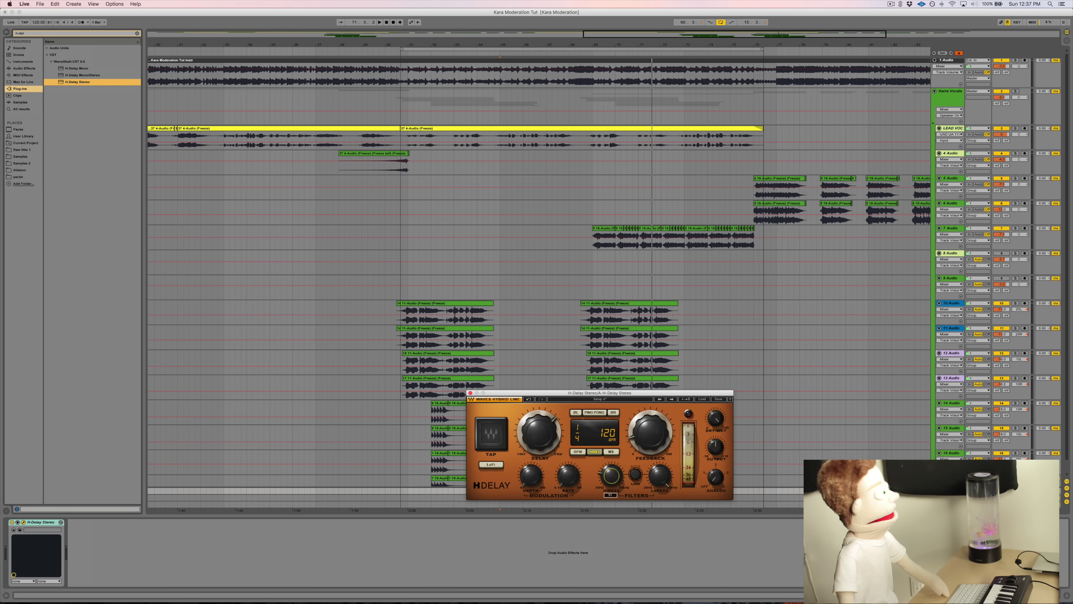
pyautogui.moveTo(659, 476); pyautogui.dragTo(659, 467)
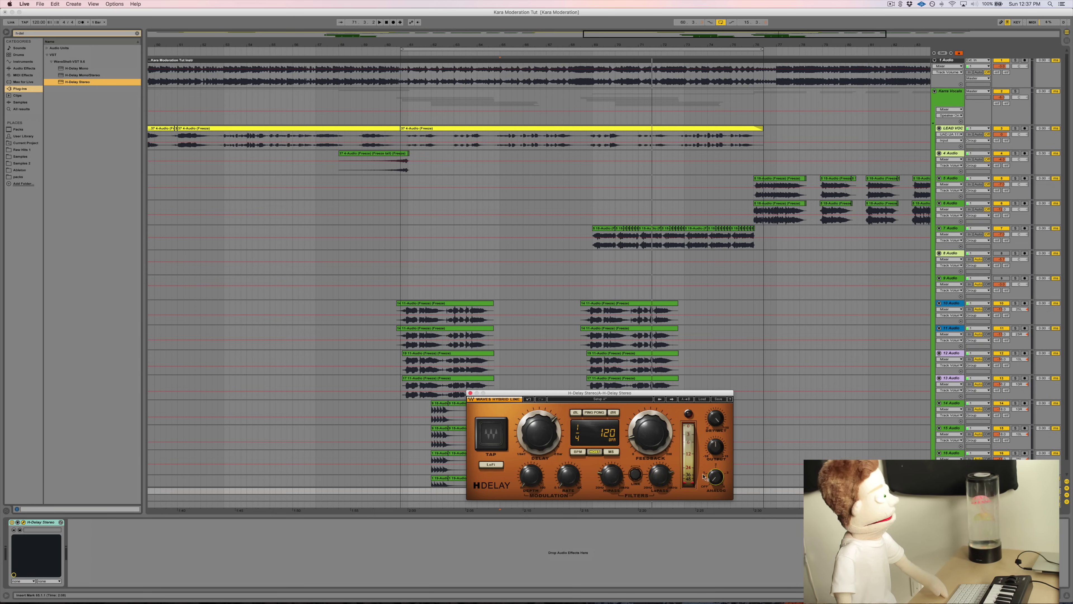
pyautogui.click(611, 474)
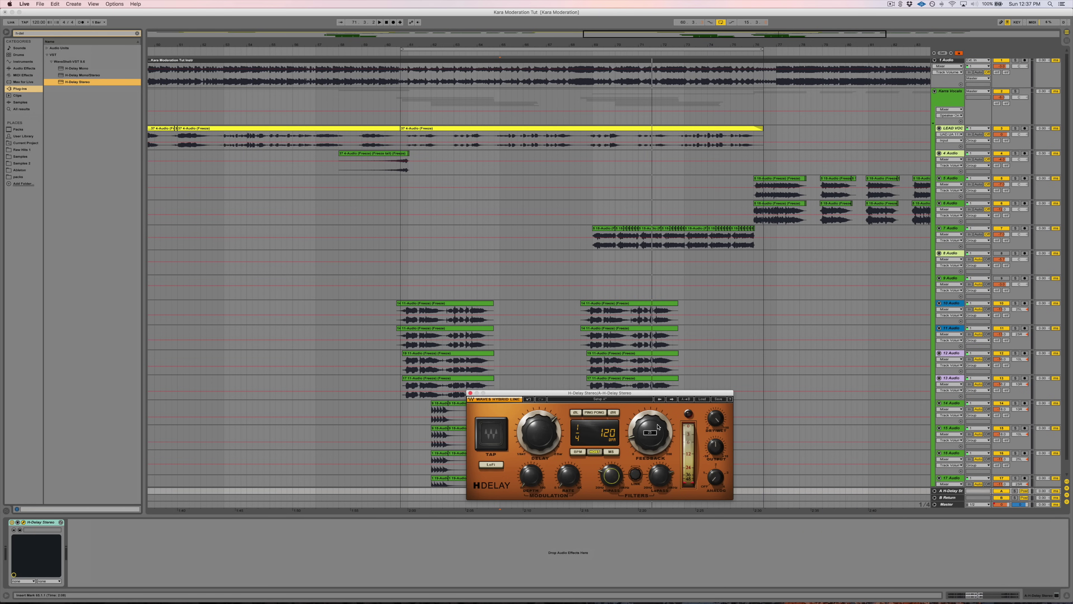
pyautogui.moveTo(649, 432); pyautogui.dragTo(649, 450)
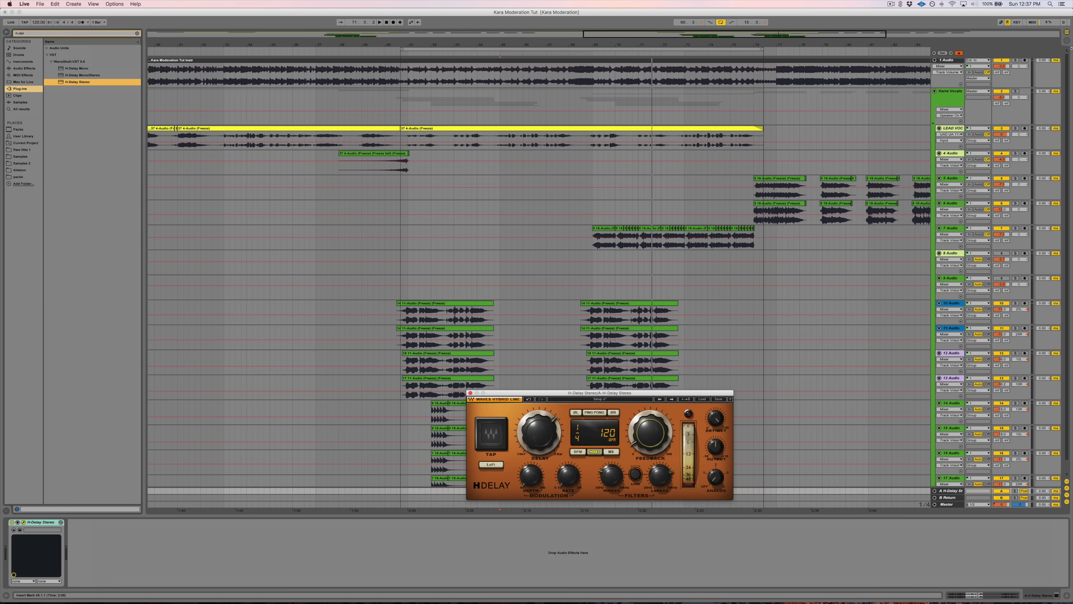
# Step: Raise the vocal group's send to the H-Delay return and play the mix to balance it by ear
pyautogui.click(997, 102)
pyautogui.click(998, 103)
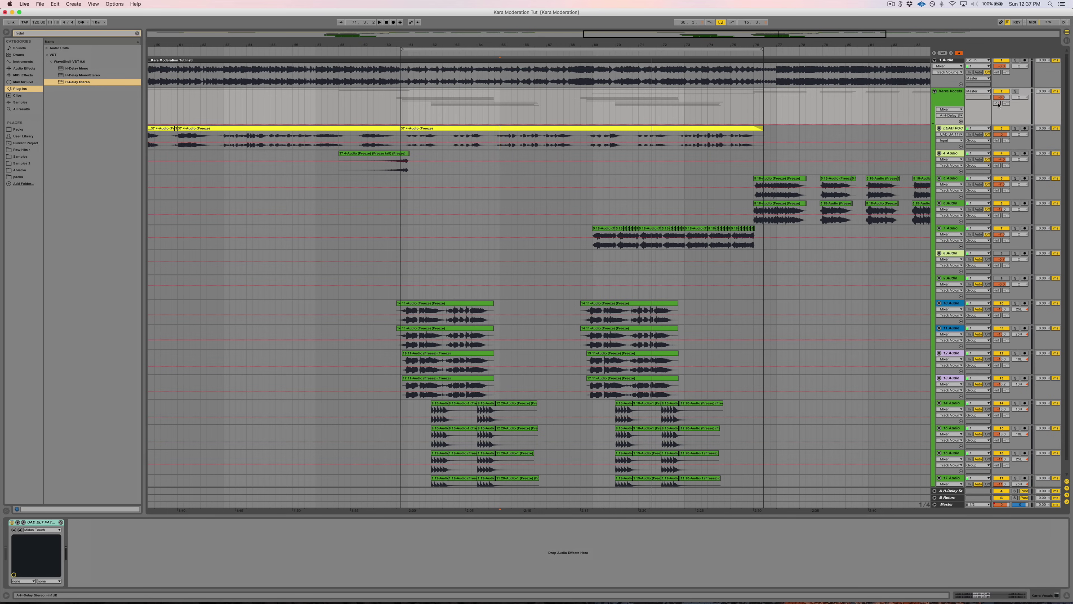
pyautogui.moveTo(997, 104); pyautogui.dragTo(998, 96)
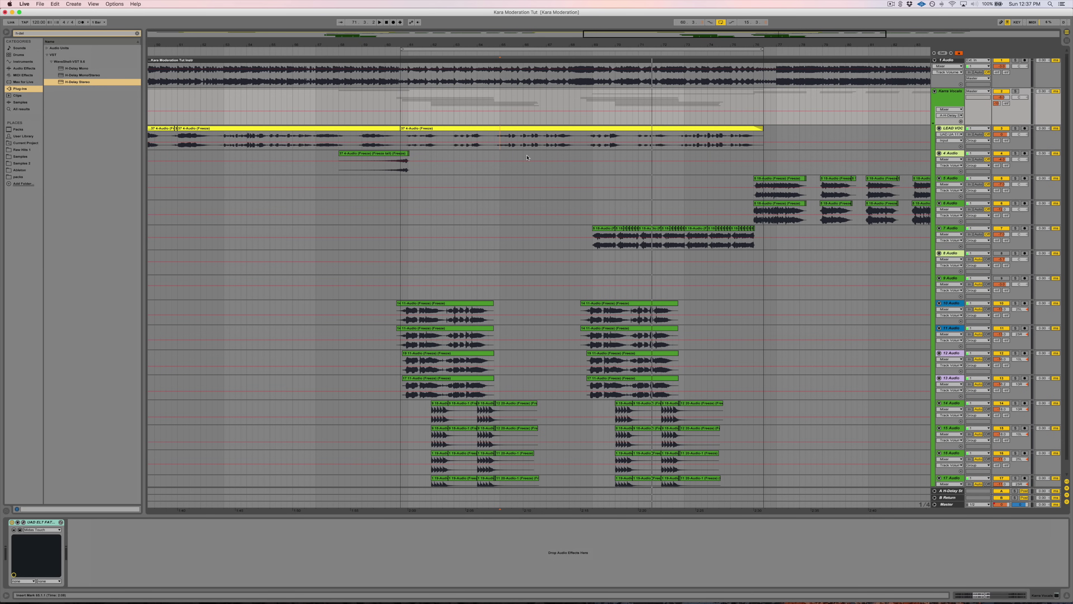
pyautogui.press('space')
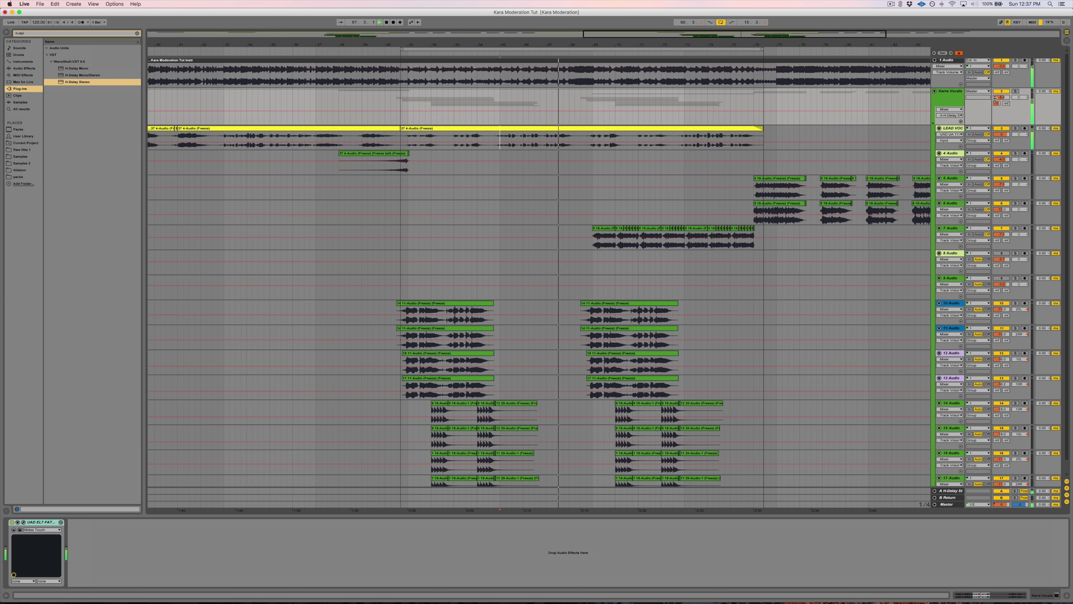
pyautogui.press('space')
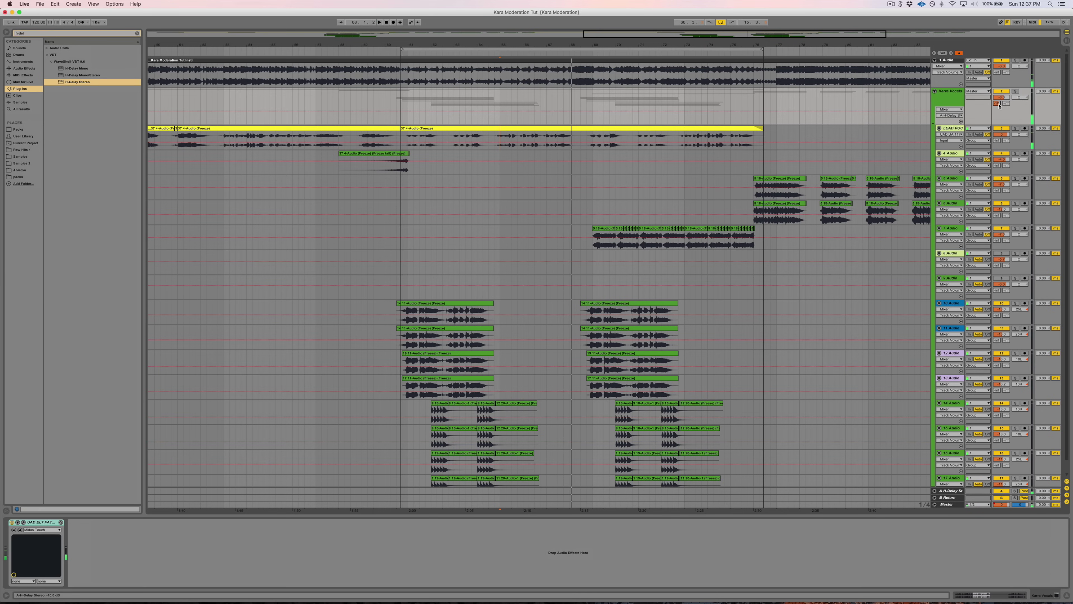
pyautogui.moveTo(999, 106); pyautogui.dragTo(993, 468)
# Step: Add Live's Compressor after H-Delay on return track A
pyautogui.click(951, 491)
pyautogui.click(60, 523)
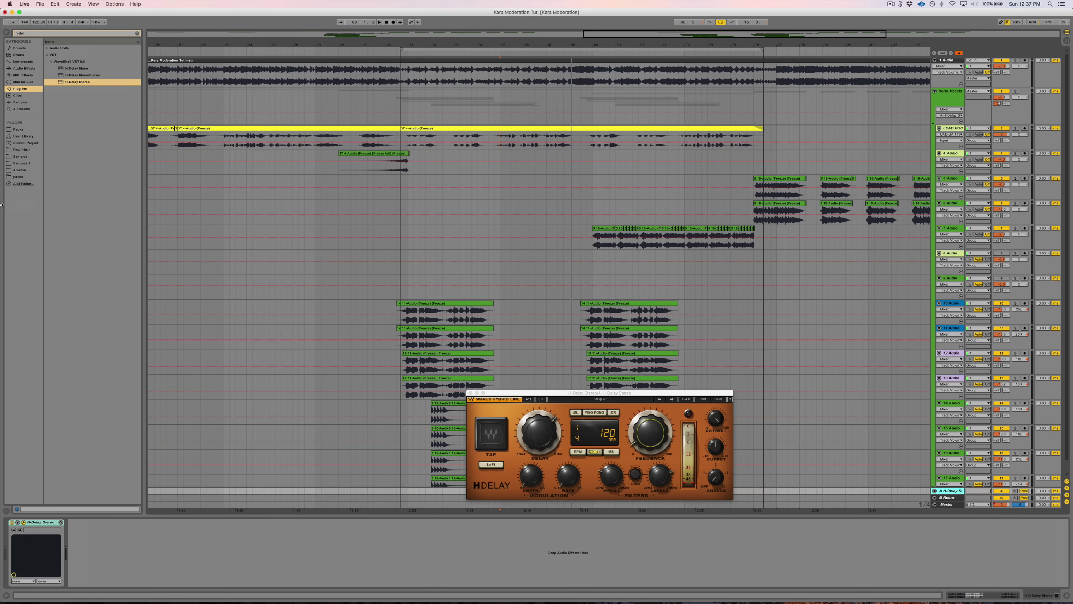
pyautogui.click(22, 68)
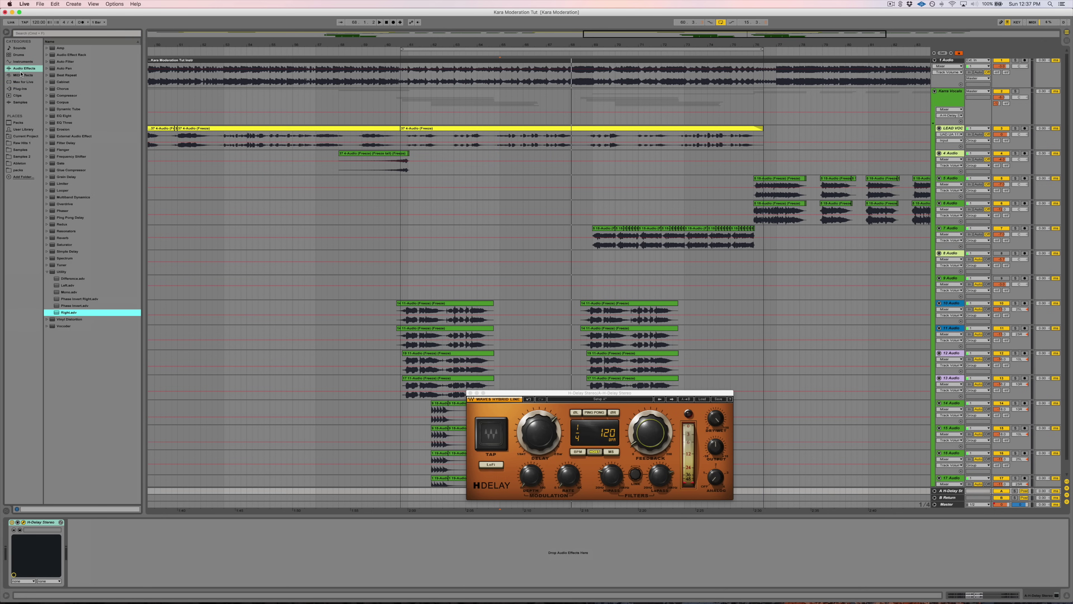
pyautogui.moveTo(64, 95); pyautogui.dragTo(76, 527)
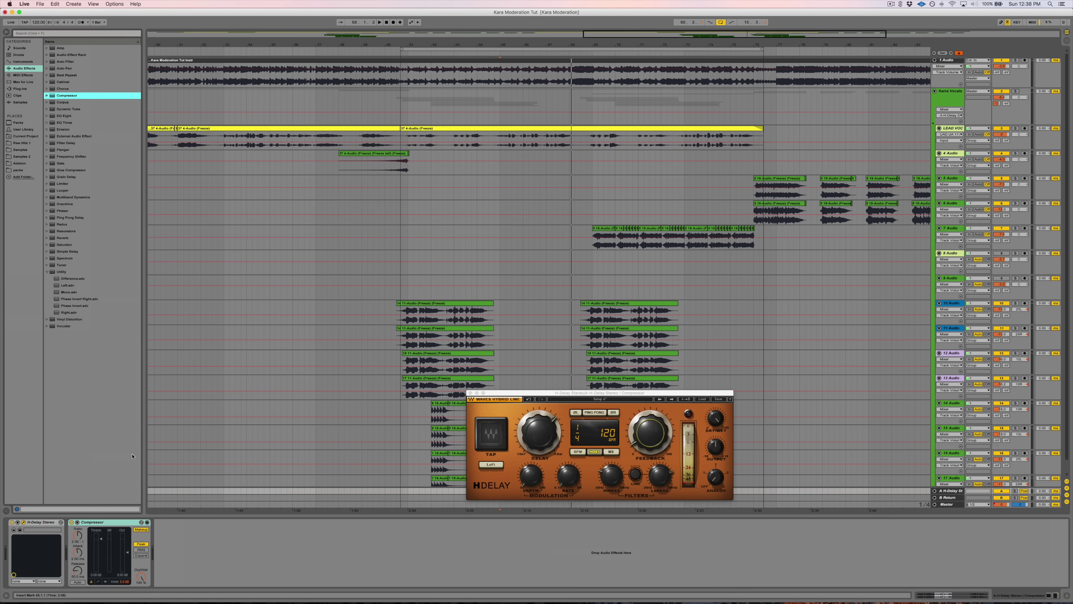
# Step: Enable the return compressor's sidechain and choose LEAD VOCAL as its audio source
pyautogui.click(77, 522)
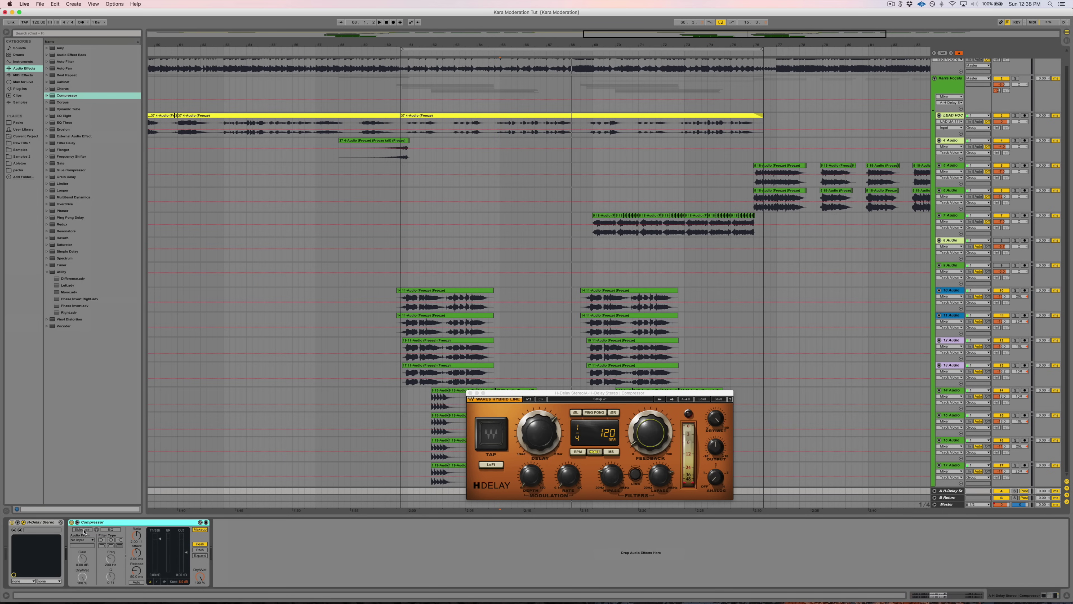
pyautogui.click(82, 530)
pyautogui.click(80, 542)
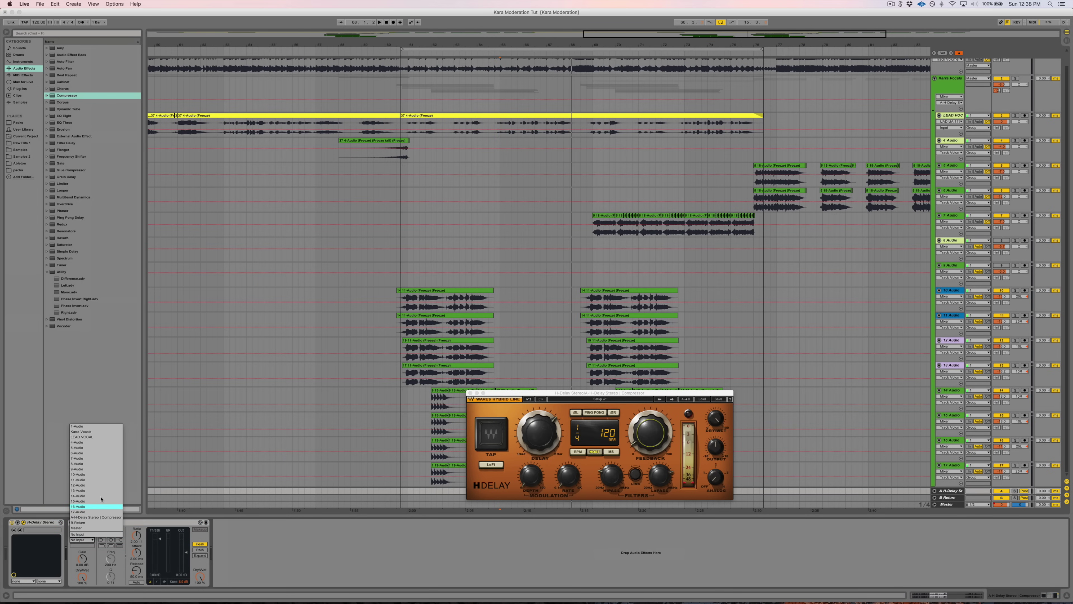
pyautogui.click(100, 437)
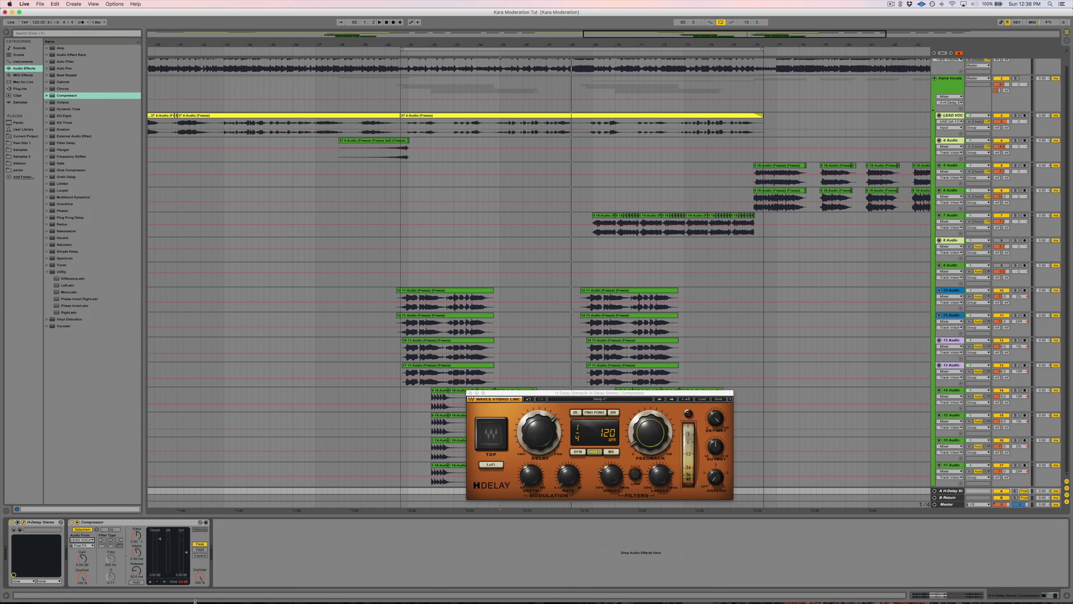
# Step: Play the full mix and lower the dry/wet amount of the delay return's sidechained compressor by ear
pyautogui.press('space')
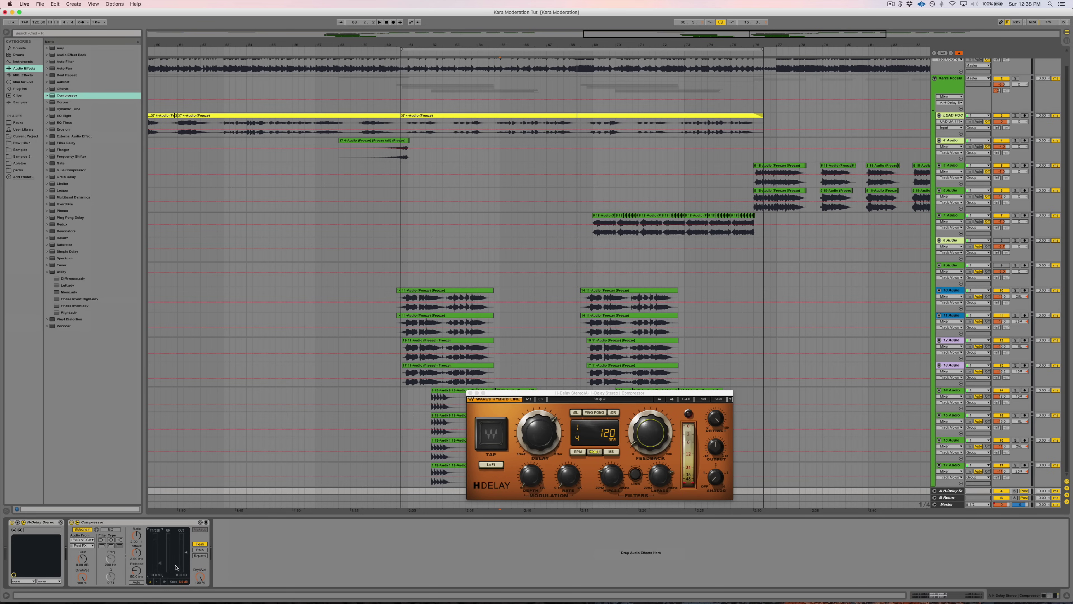
pyautogui.press('space')
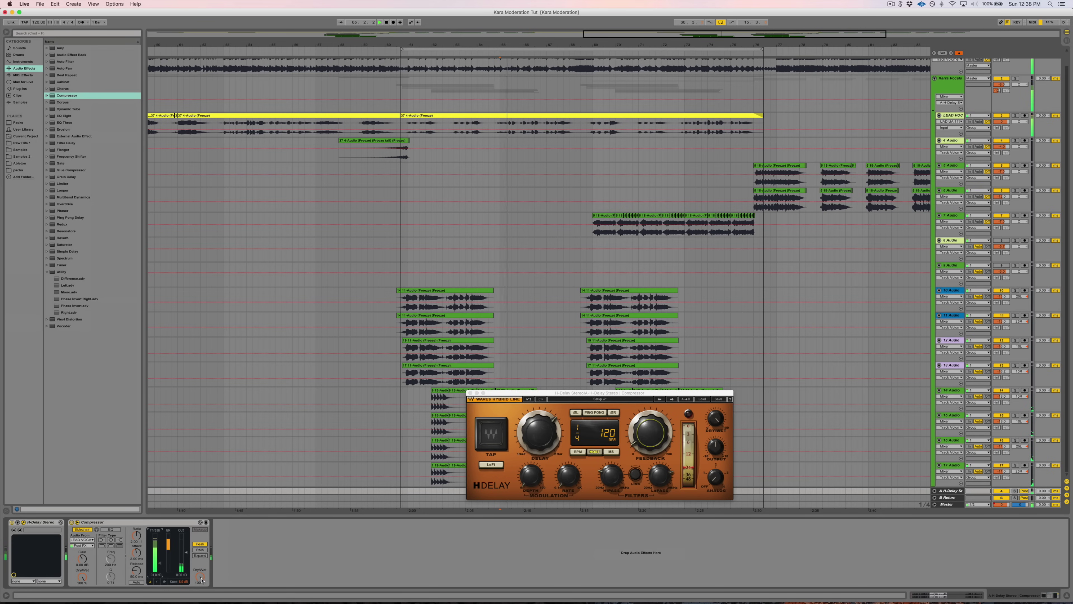
pyautogui.moveTo(200, 577); pyautogui.dragTo(203, 581)
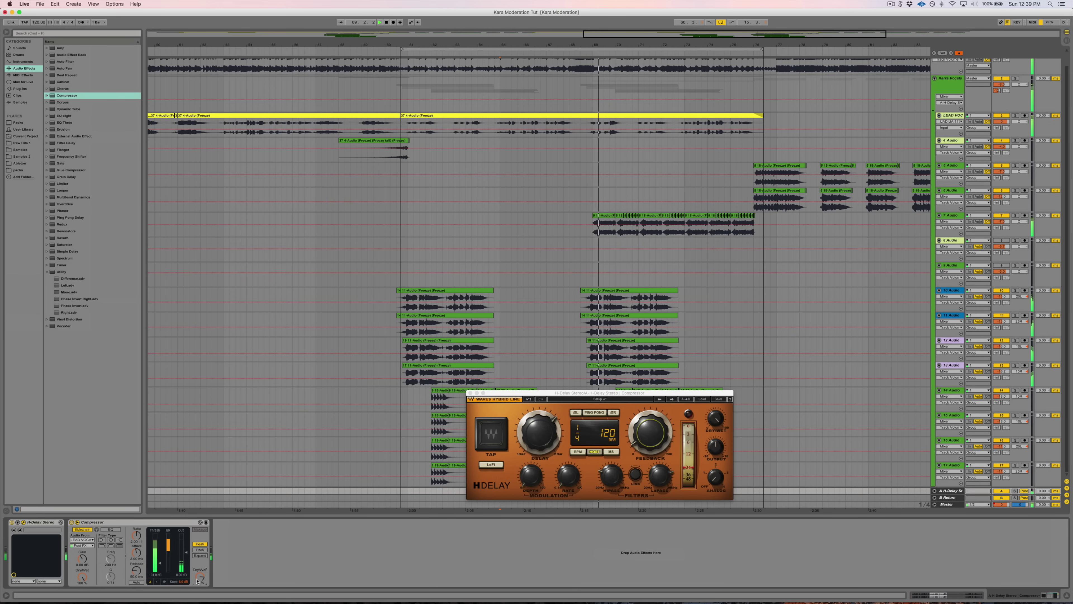
pyautogui.moveTo(200, 578); pyautogui.dragTo(200, 581)
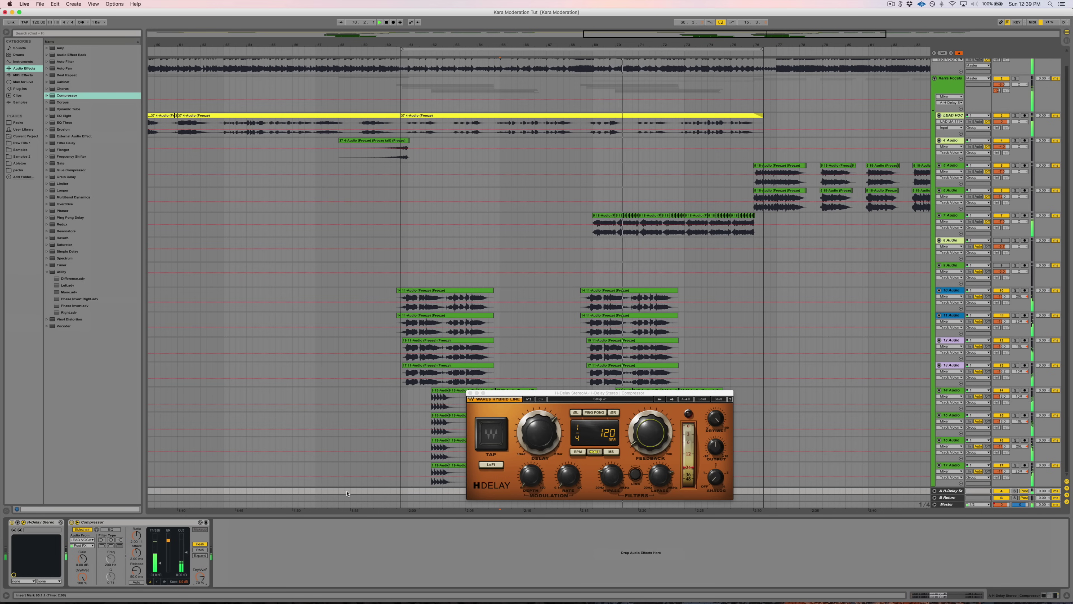
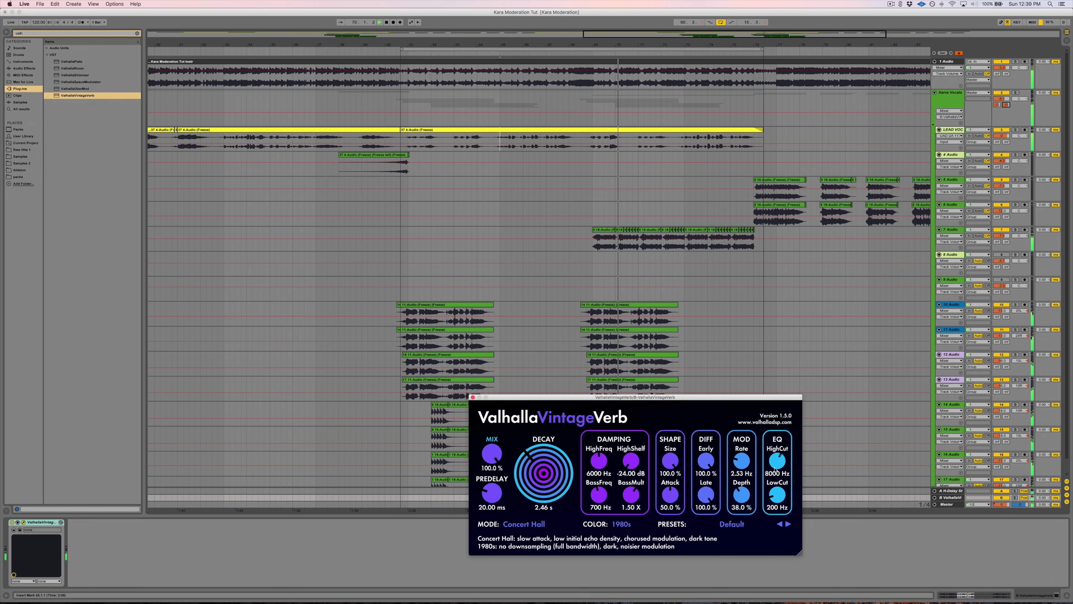
# Step: Set the EQ HighCut of ValhallaVintageVerb on return track B to 4000 Hz and stop playback
pyautogui.moveTo(774, 483); pyautogui.dragTo(774, 485)
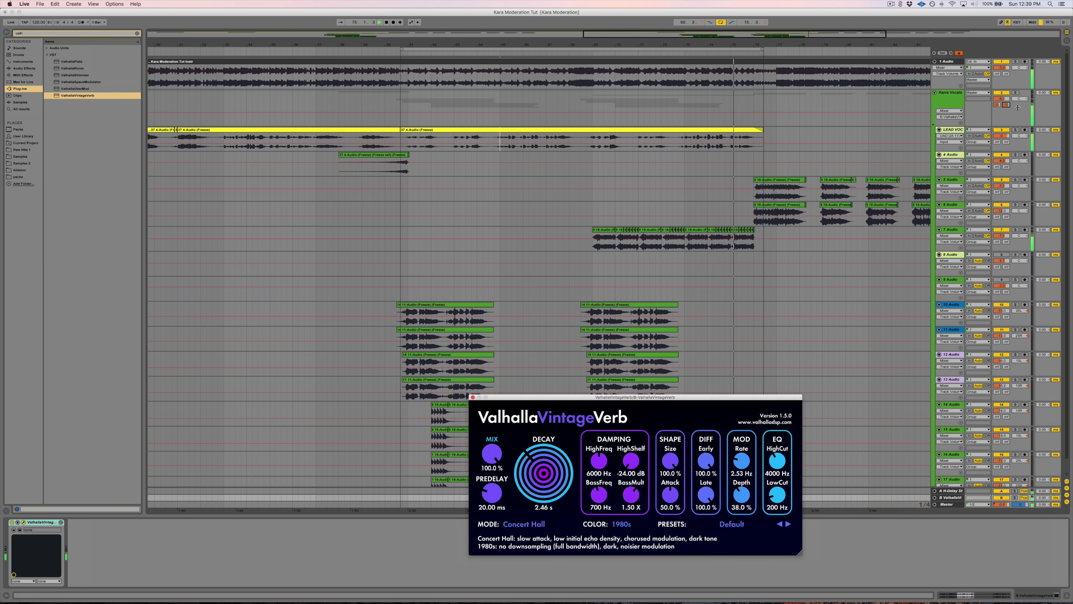
pyautogui.press('space')
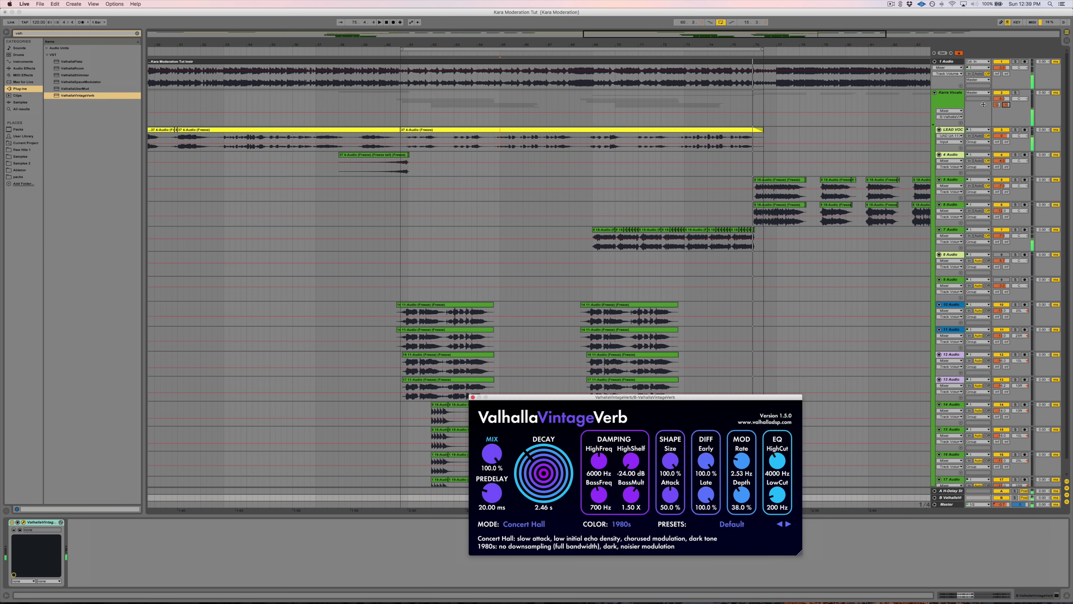
# Step: Copy the sidechained Compressor from the H-Delay return and paste it after ValhallaVintageVerb on return track B
pyautogui.click(952, 491)
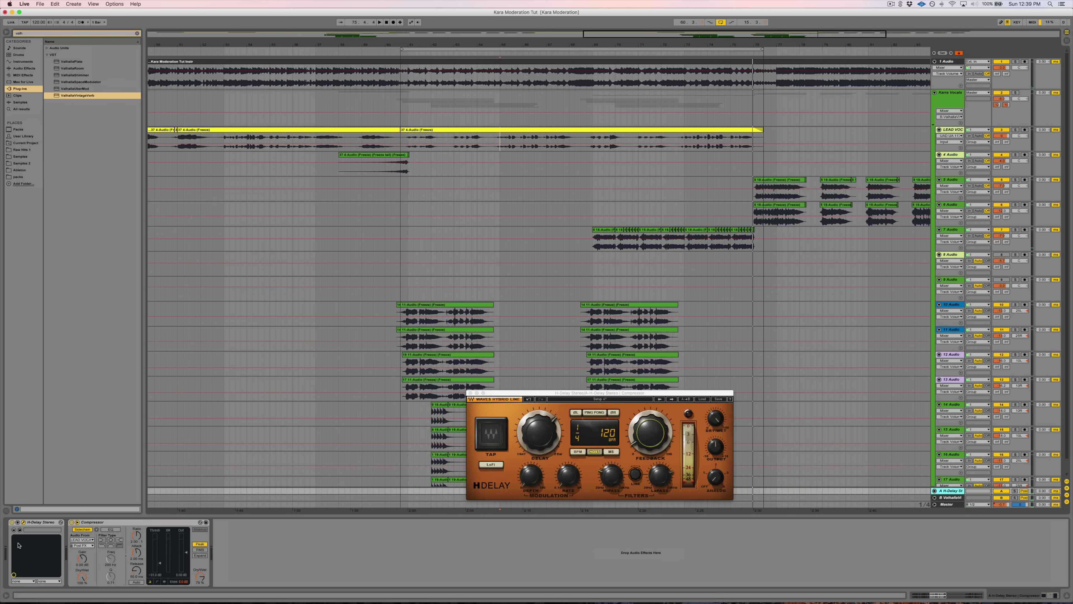
pyautogui.click(96, 522)
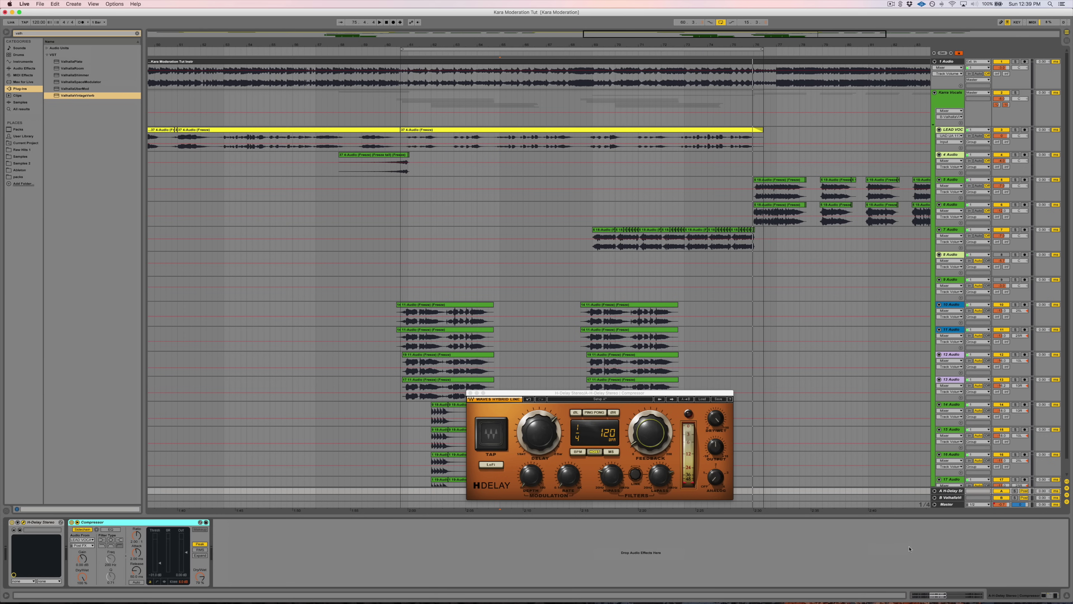
pyautogui.click(952, 497)
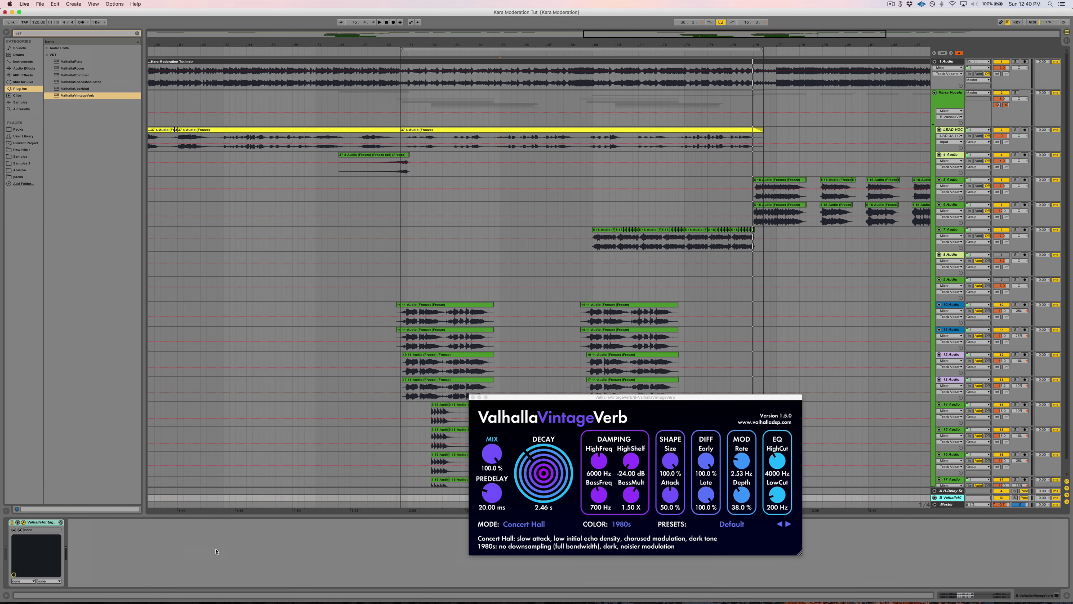
pyautogui.press('super+v')
# Step: Solo the vocal group during playback, raise the reverb return compressor's dry/wet by ear, close the reverb window and unsolo the group
pyautogui.press('space')
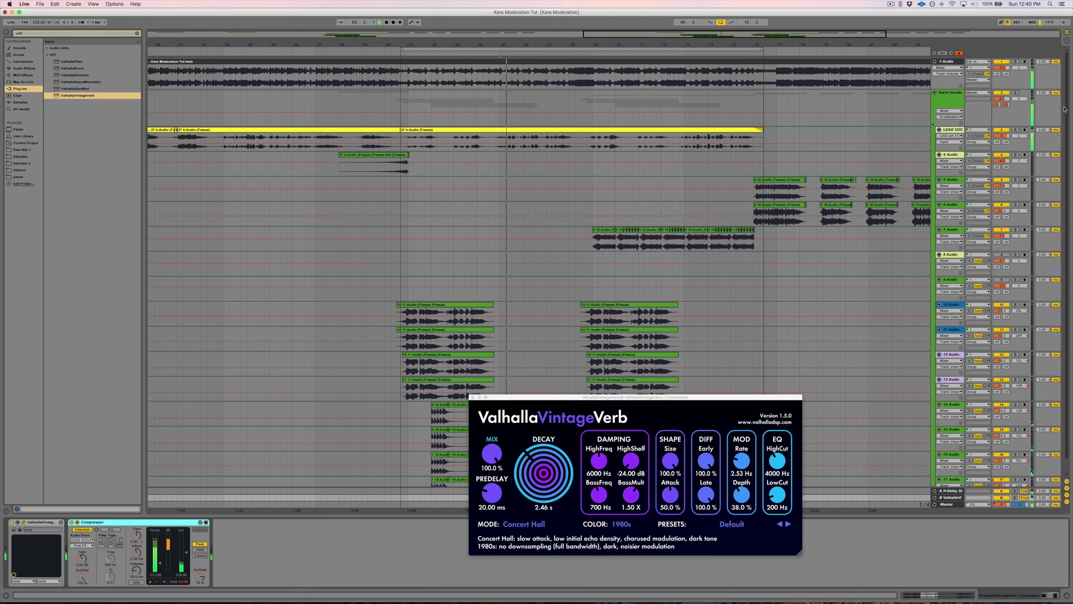
pyautogui.click(1015, 92)
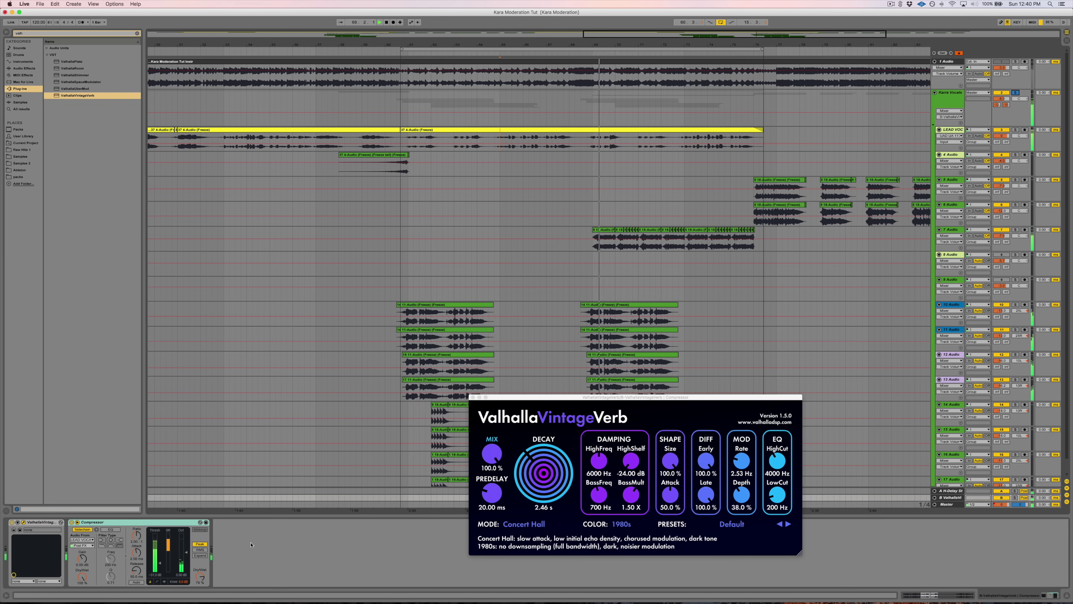
pyautogui.moveTo(201, 578); pyautogui.dragTo(200, 574)
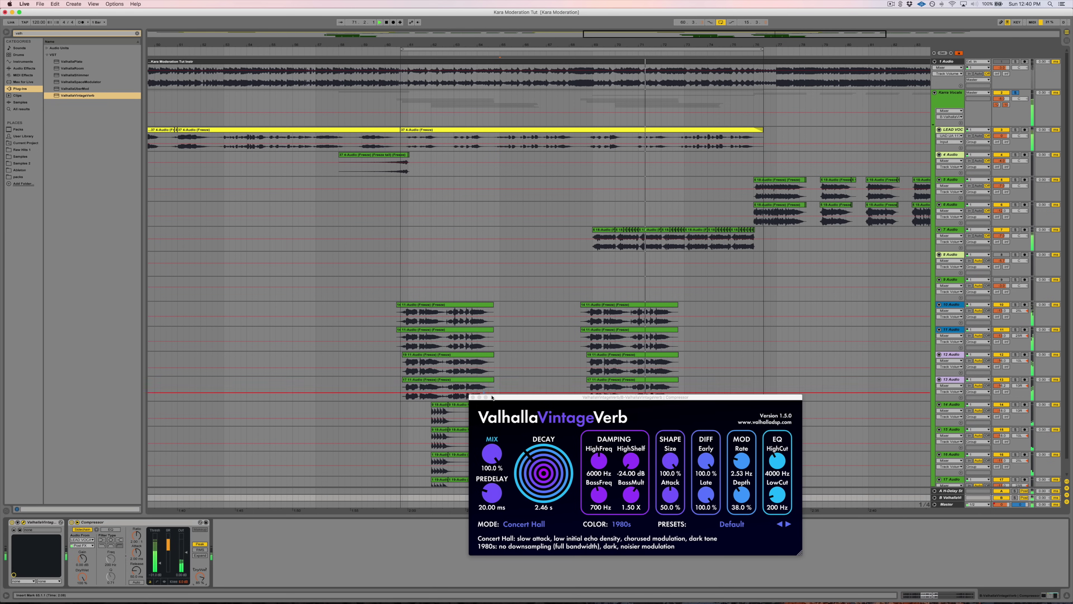
pyautogui.click(473, 397)
pyautogui.click(1018, 93)
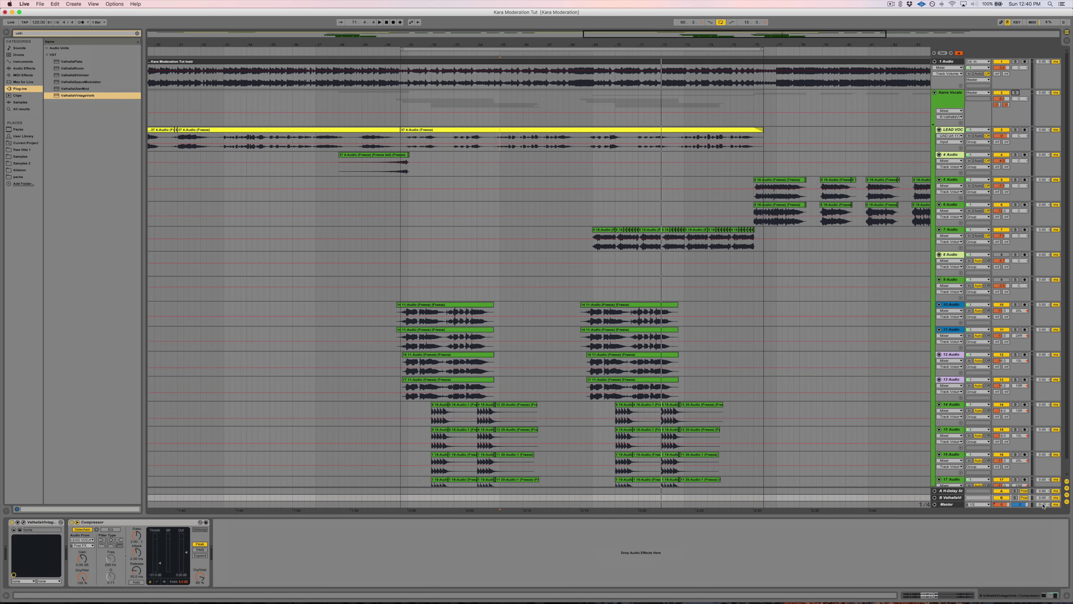
# Step: Review the delay return's devices and the lead vocal's effect chain, including the 1176, and hide the device view
pyautogui.click(956, 492)
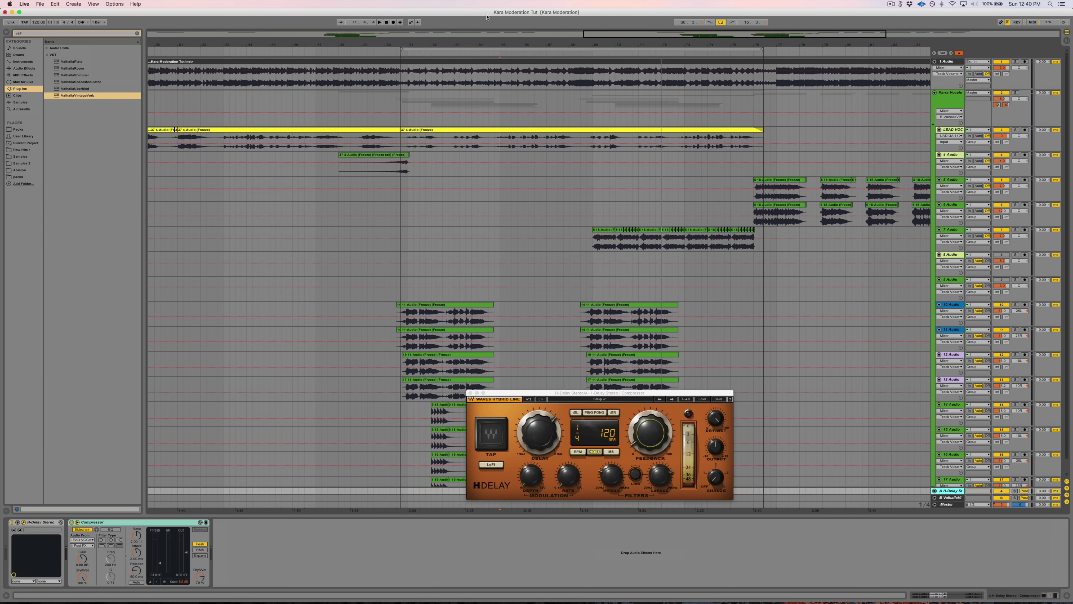
pyautogui.click(499, 140)
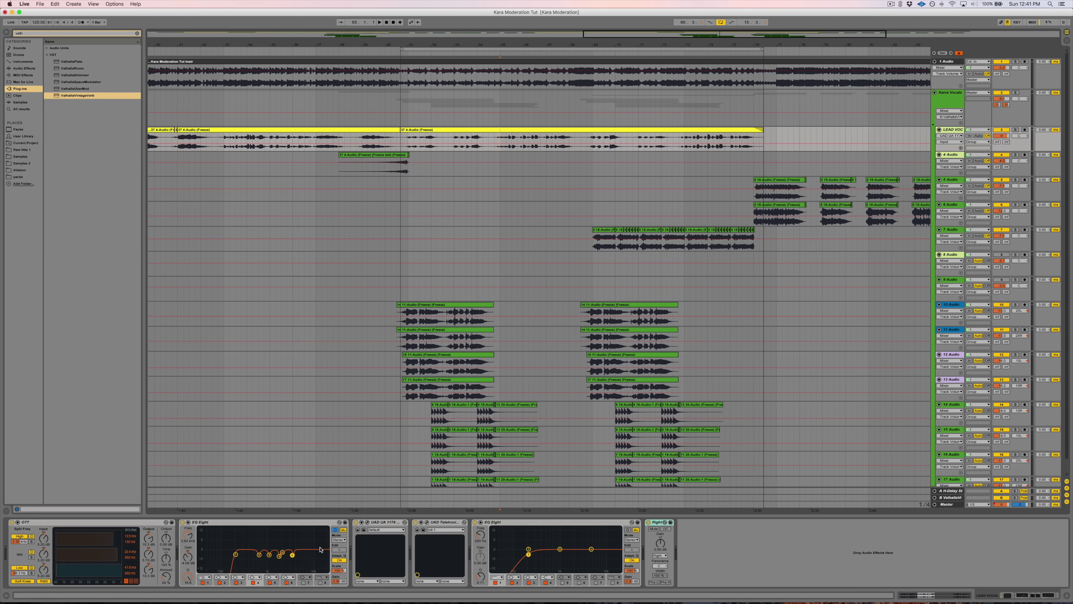
pyautogui.click(367, 523)
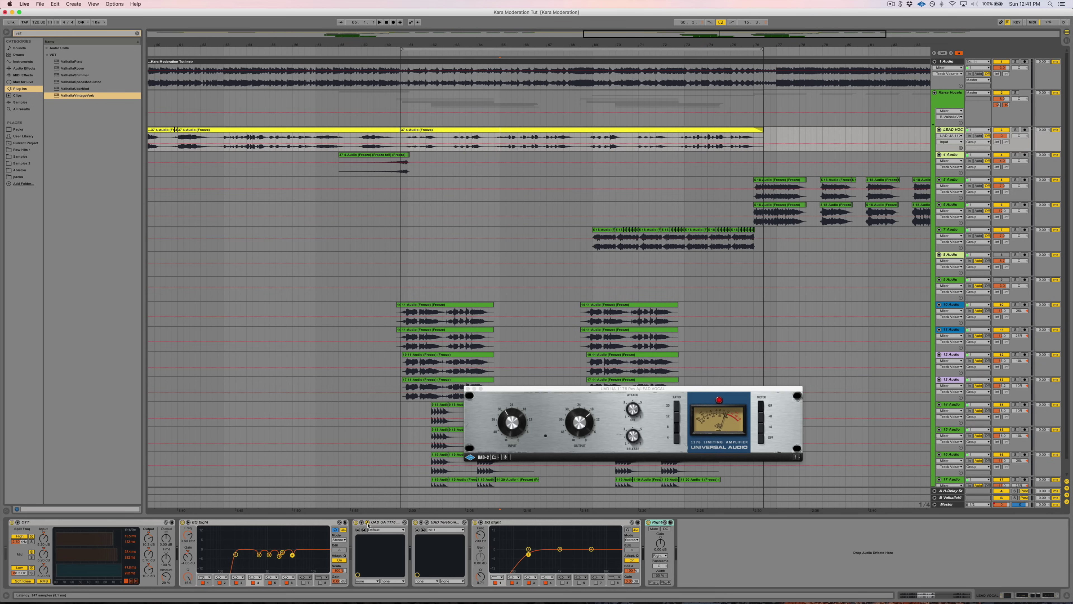
pyautogui.click(468, 388)
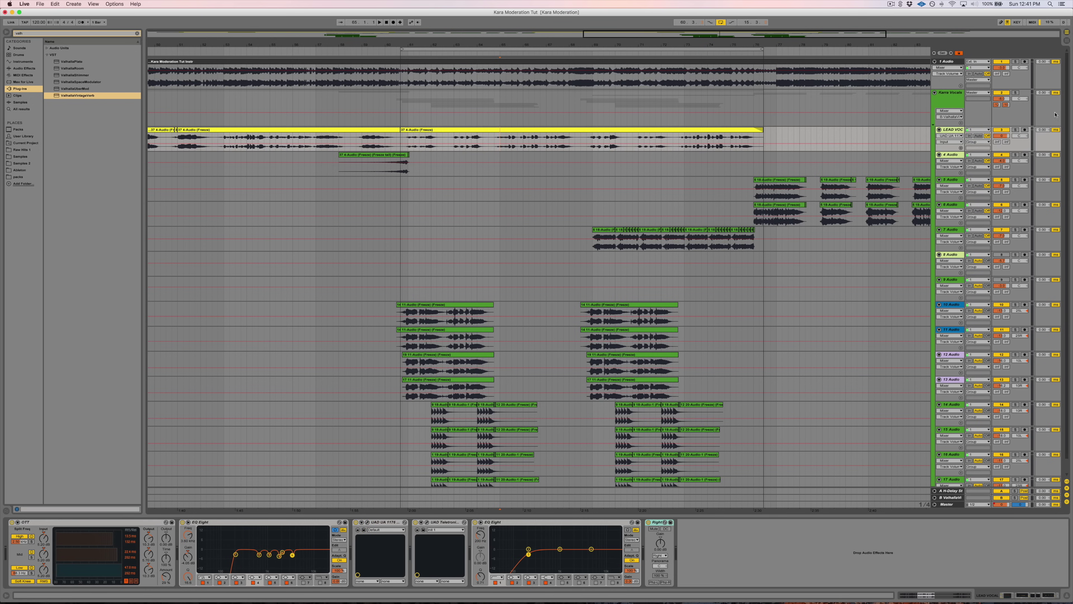
pyautogui.click(953, 498)
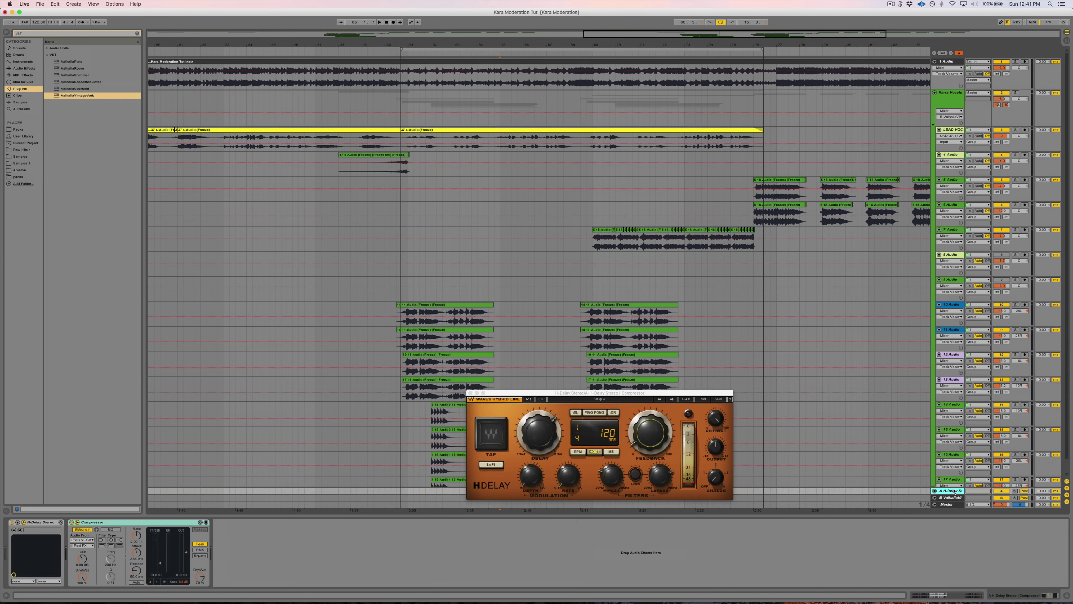
pyautogui.click(950, 129)
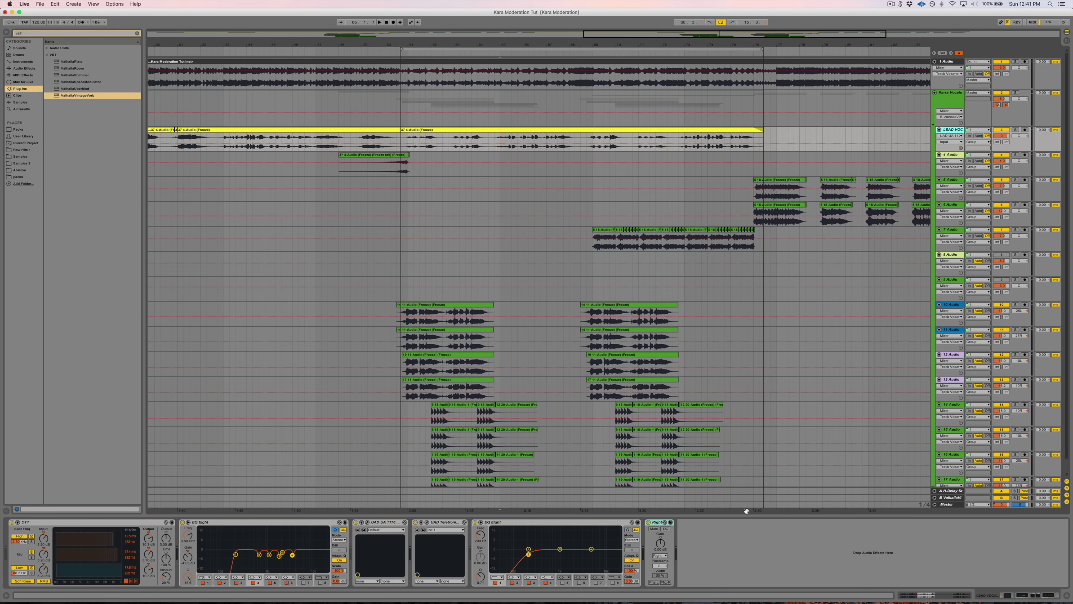
pyautogui.click(1068, 595)
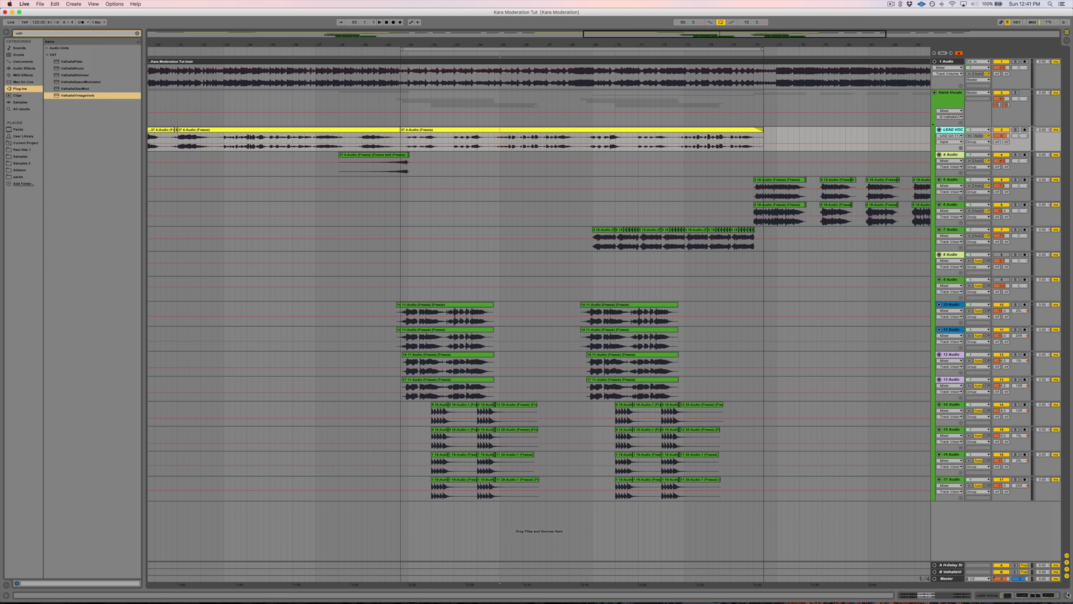